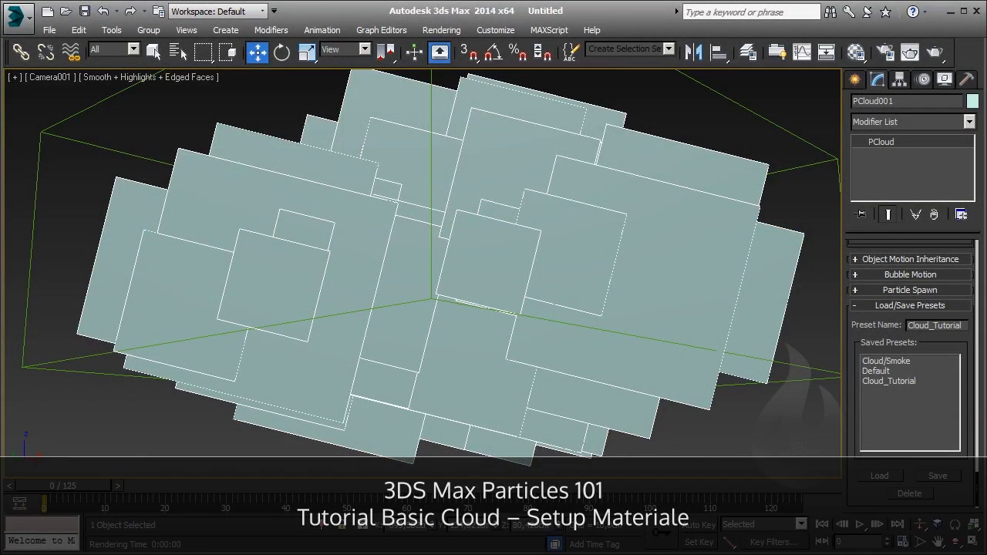
# Open the Compact Material Editor from the main toolbar
pyautogui.click(857, 53)
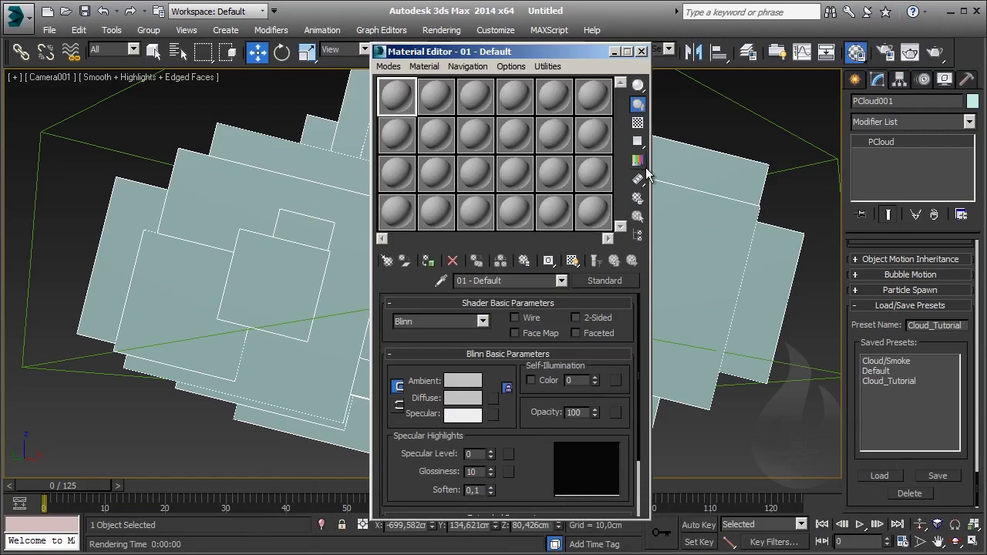
# Switch to the Slate Material Editor from the toolbar flyout and move its window right
pyautogui.click(858, 53)
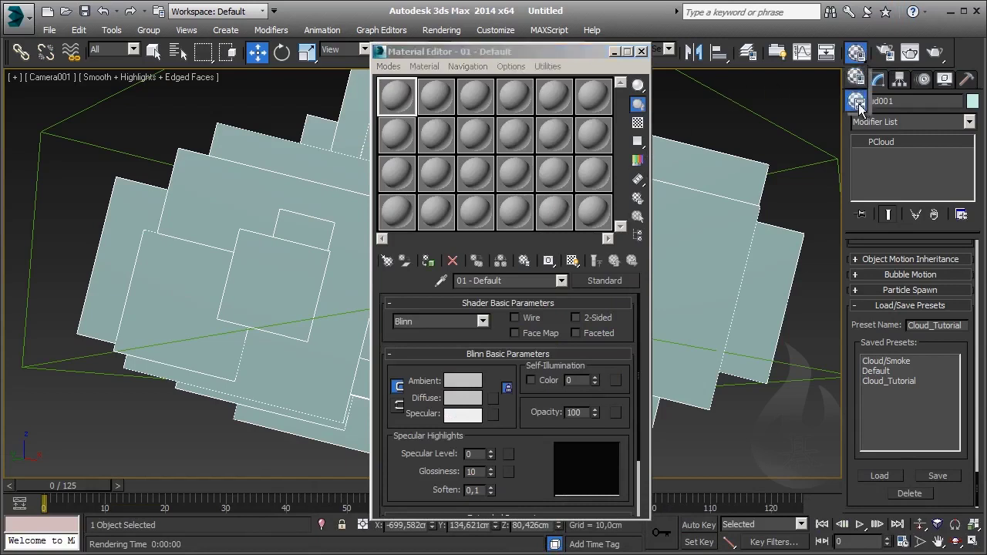
pyautogui.moveTo(857, 53); pyautogui.dragTo(857, 101)
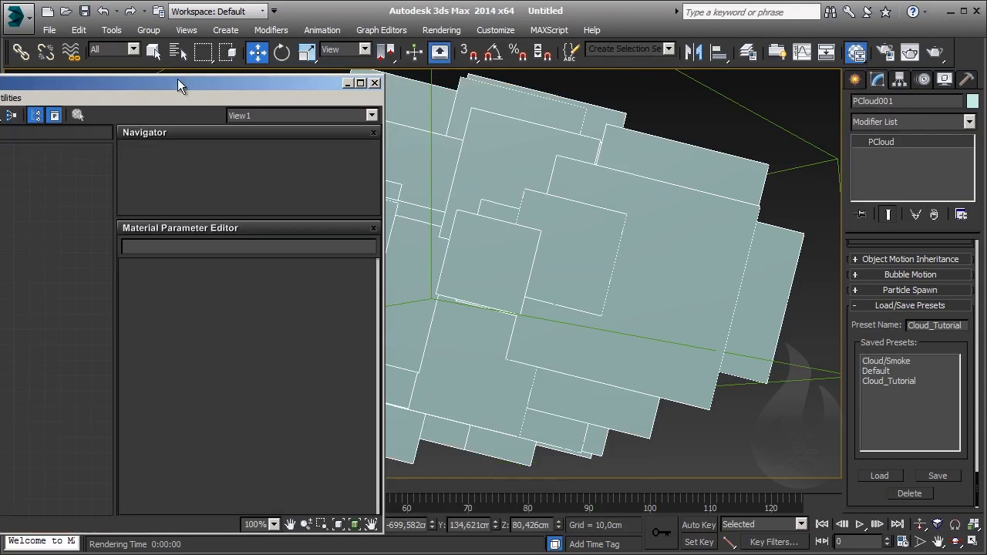
pyautogui.moveTo(179, 80)
pyautogui.mouseDown()
pyautogui.moveTo(574, 76)
pyautogui.moveTo(586, 66)
pyautogui.mouseUp()
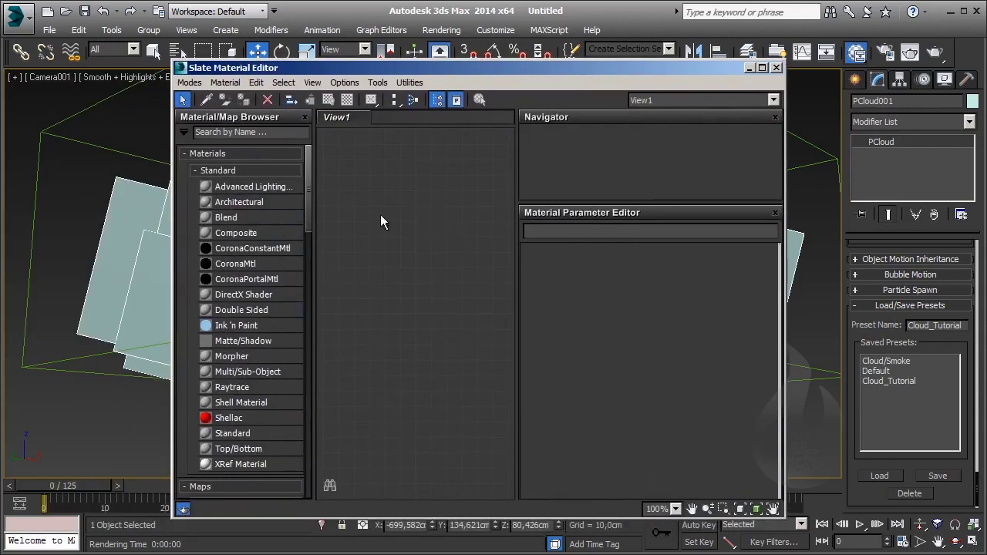
# Collapse the browser groups, then use Modes to switch to the Compact Material Editor
pyautogui.click(270, 171)
pyautogui.click(235, 210)
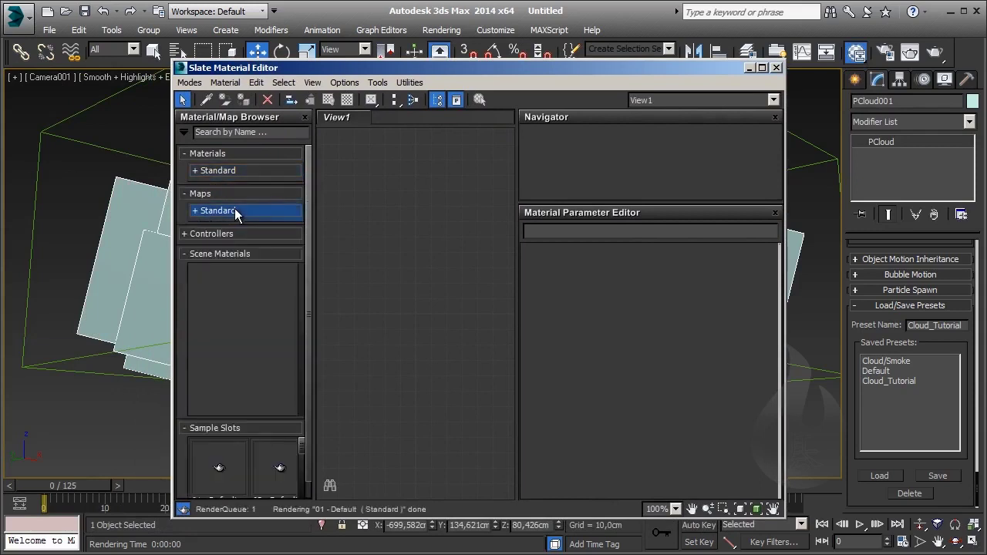
pyautogui.click(230, 253)
pyautogui.click(225, 275)
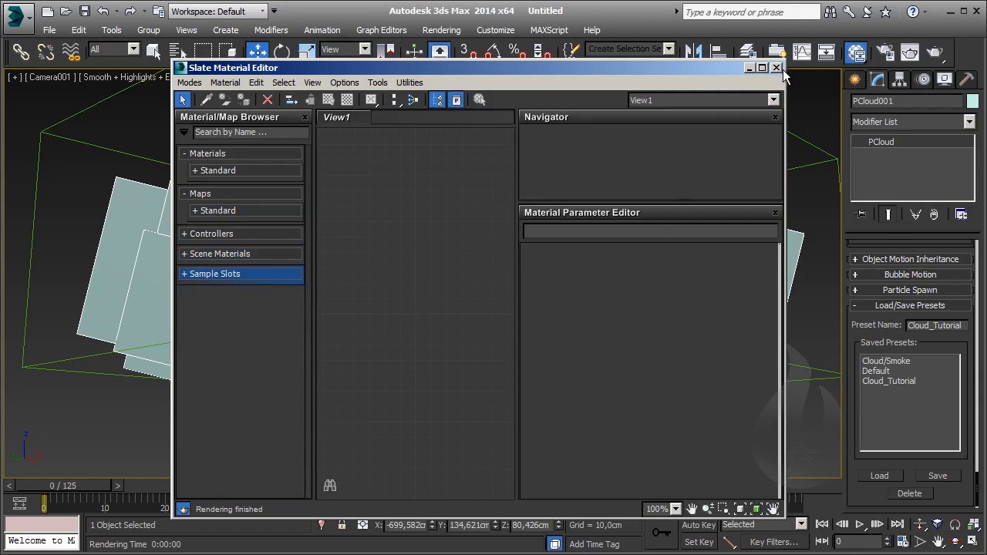
pyautogui.click(189, 82)
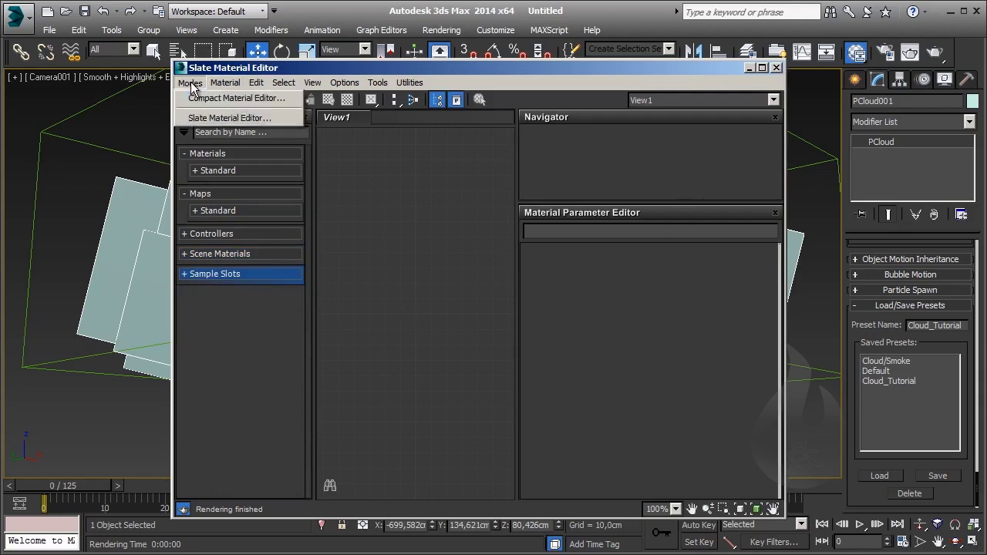
pyautogui.click(216, 98)
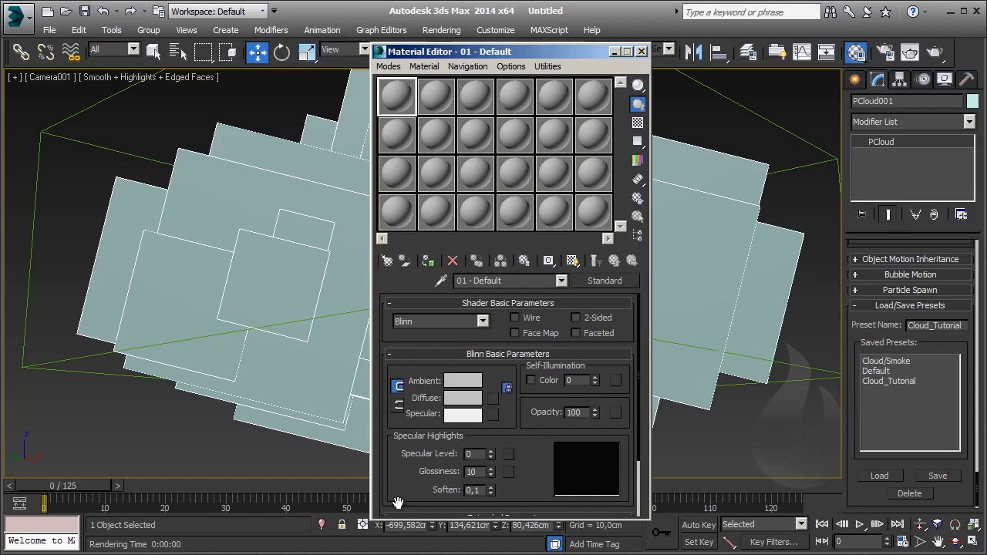
# Open the Material/Map Browser for the Blinn material's Diffuse map slot
pyautogui.moveTo(526, 465); pyautogui.dragTo(532, 427)
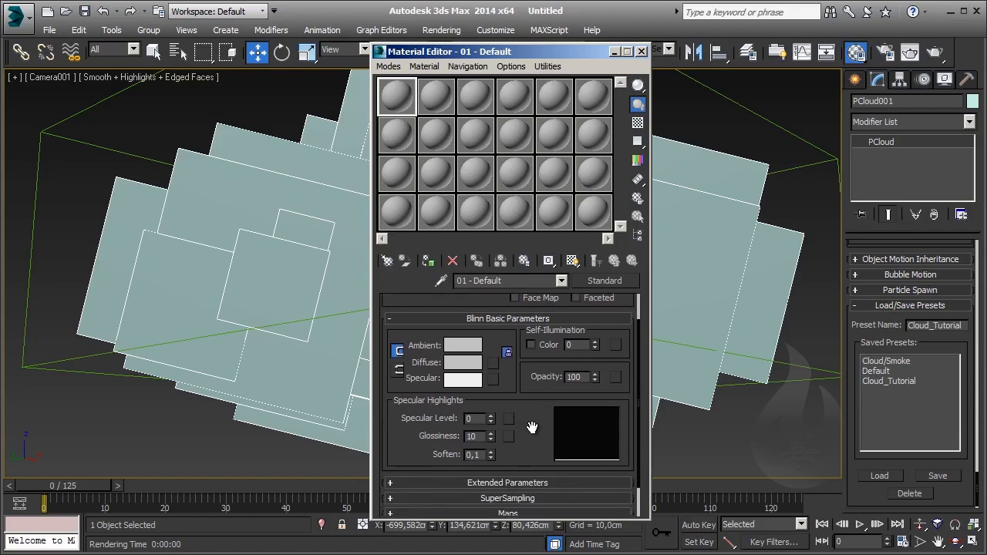
pyautogui.click(491, 362)
# Assign a Gradient map (Map #34) from the Standard maps as the diffuse map
pyautogui.click(308, 117)
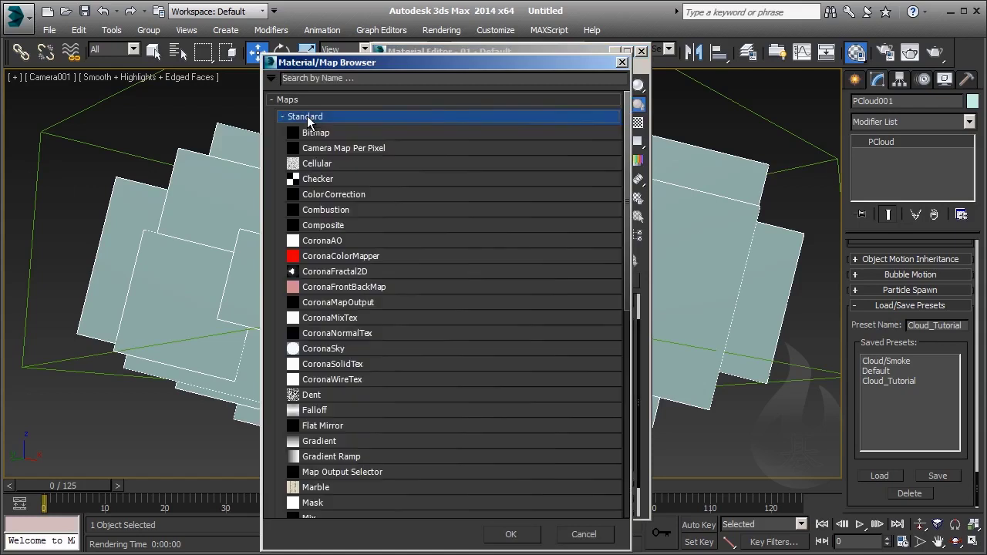
pyautogui.doubleClick(357, 440)
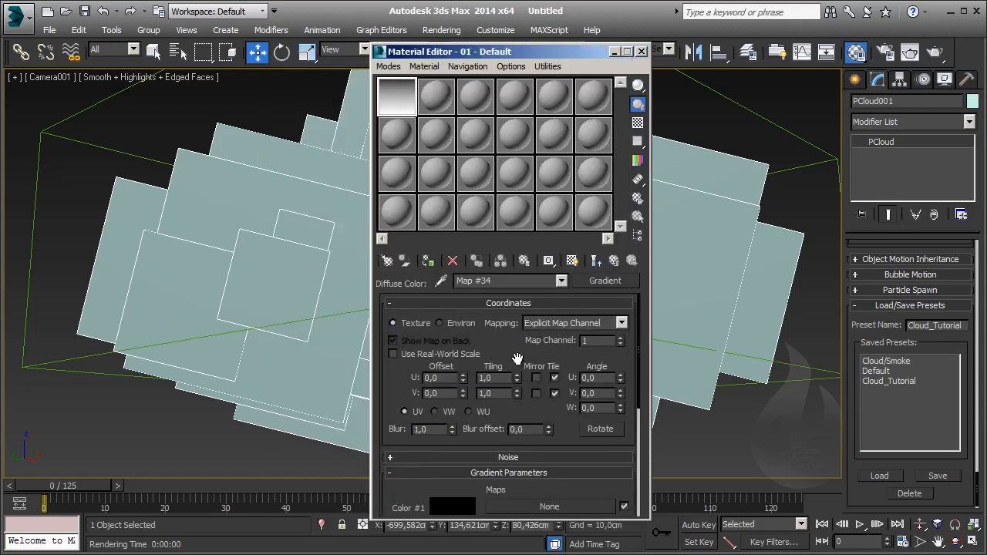
pyautogui.moveTo(516, 359); pyautogui.dragTo(513, 243)
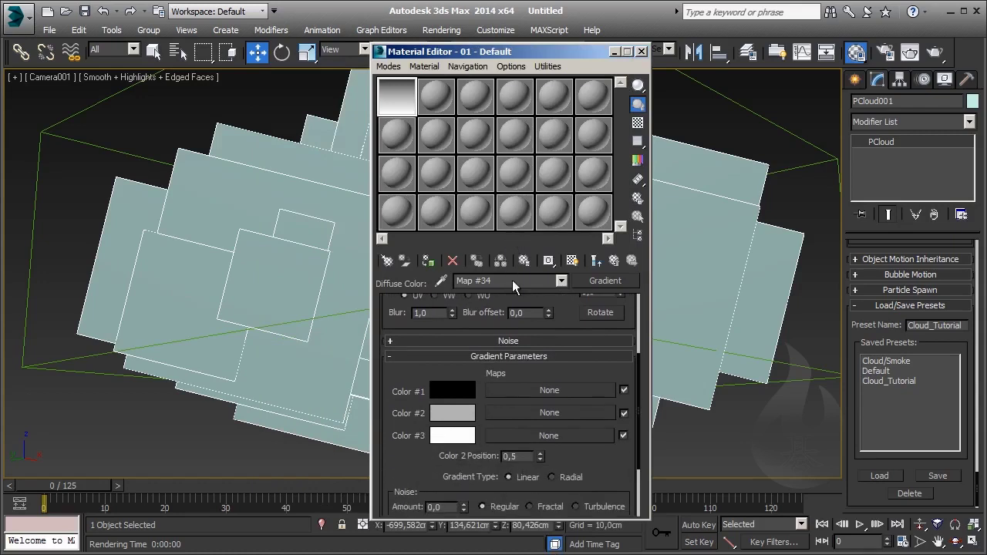
# Set gradient Color #1 to a pale lavender-blue
pyautogui.click(453, 392)
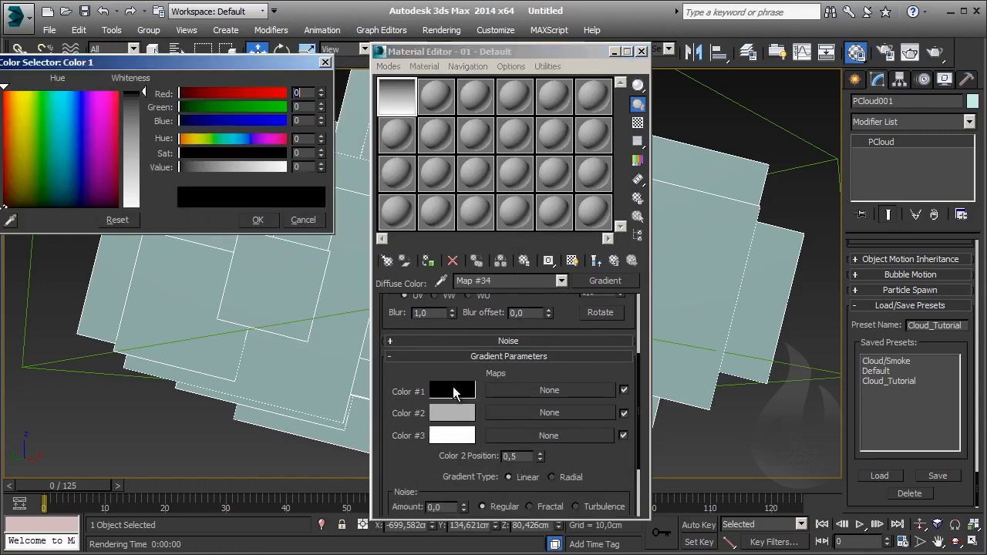
pyautogui.click(143, 91)
pyautogui.moveTo(105, 94)
pyautogui.mouseDown()
pyautogui.moveTo(65, 91)
pyautogui.moveTo(78, 91)
pyautogui.mouseUp()
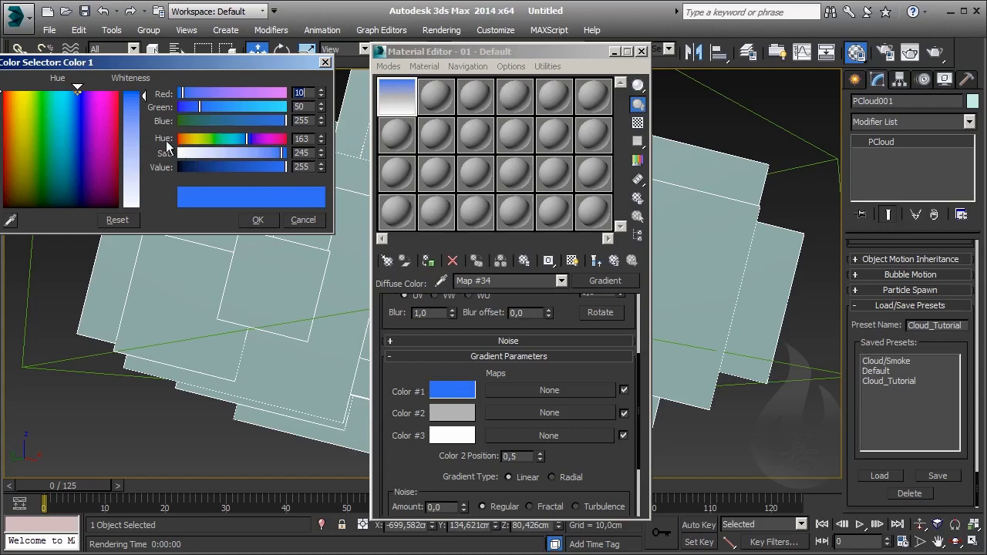
pyautogui.moveTo(217, 162); pyautogui.dragTo(182, 166)
pyautogui.click(258, 220)
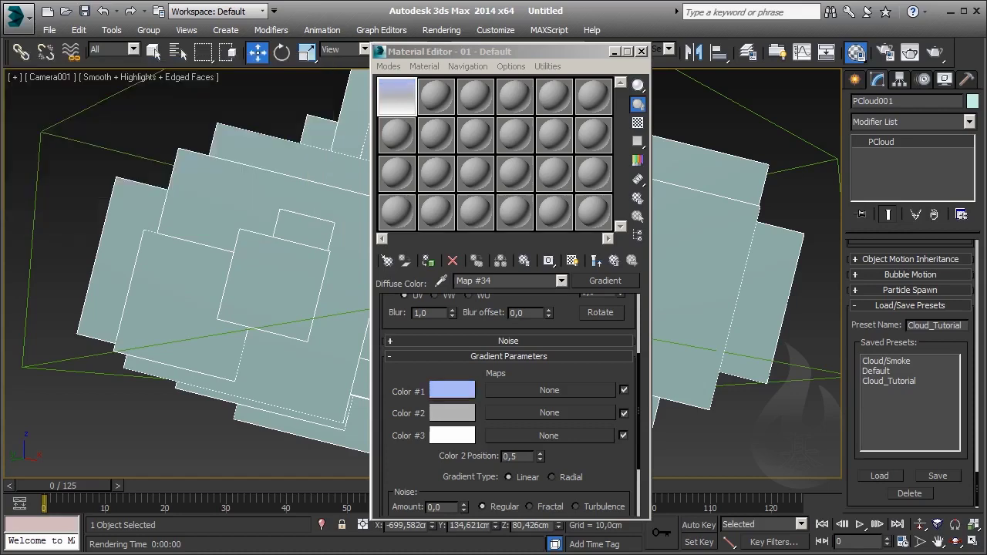
# Lighten gradient Color #2 to a light grey
pyautogui.click(452, 413)
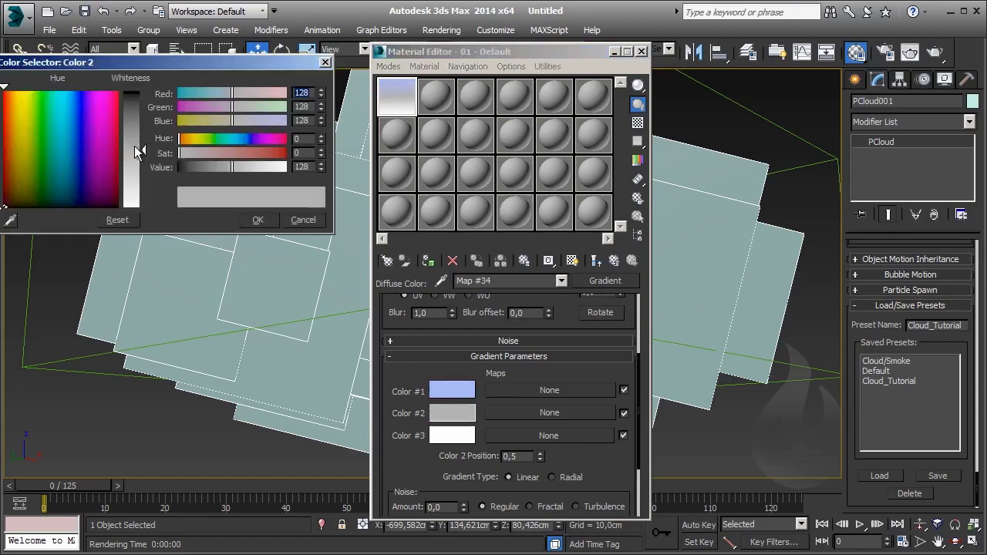
pyautogui.moveTo(134, 146); pyautogui.dragTo(142, 166)
pyautogui.click(258, 219)
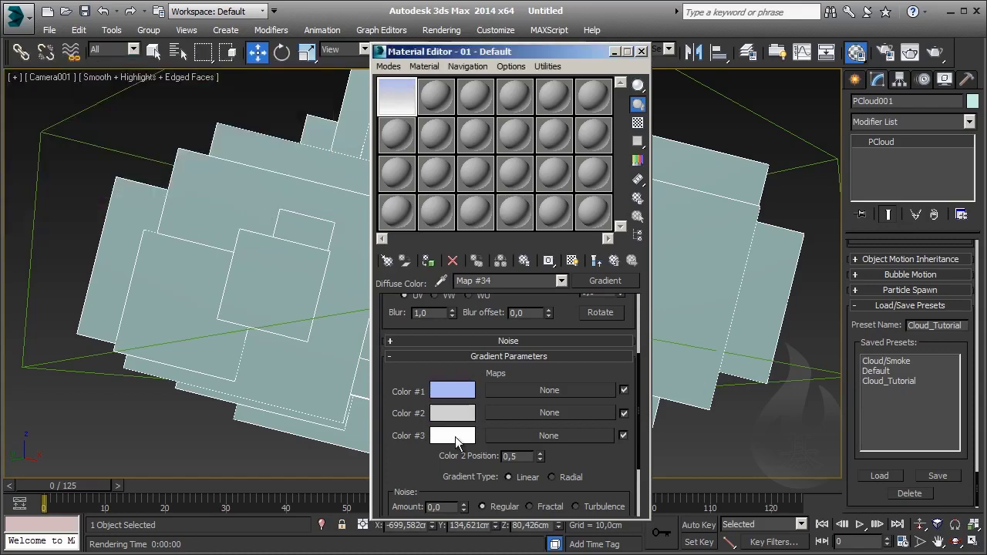
# Set gradient Color #3 to an off-white of 230,230,230
pyautogui.click(445, 434)
pyautogui.click(303, 166)
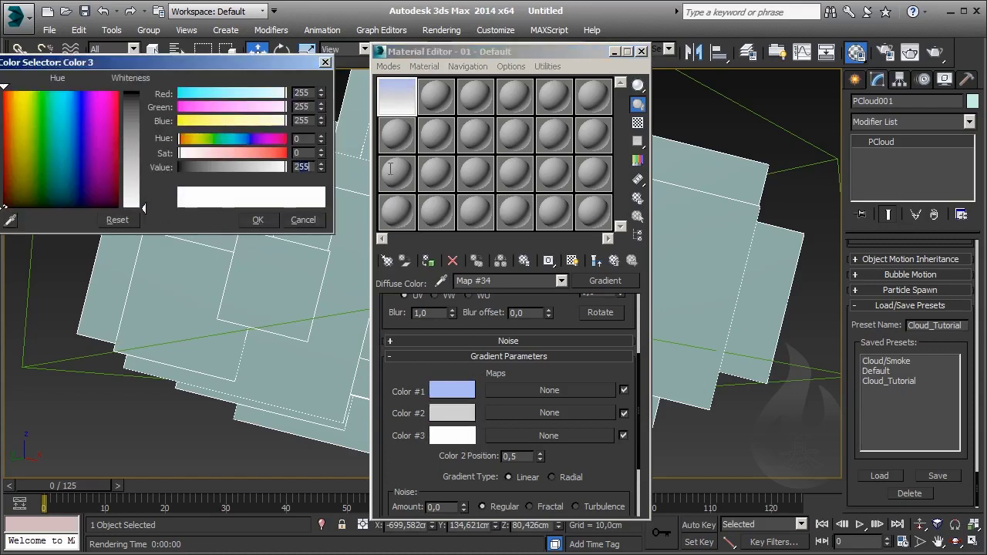
pyautogui.write('0')
pyautogui.press('Return')
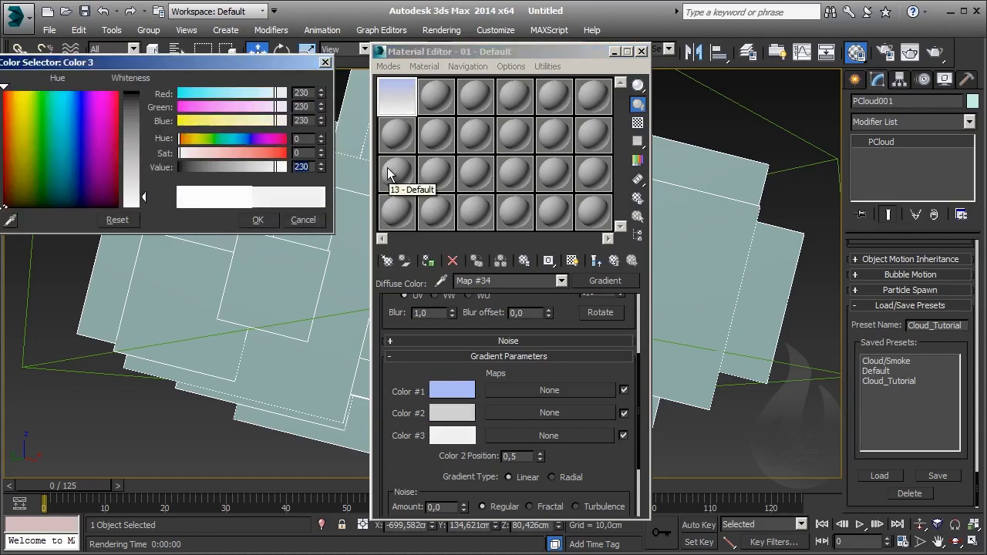
pyautogui.moveTo(223, 60); pyautogui.dragTo(243, 69)
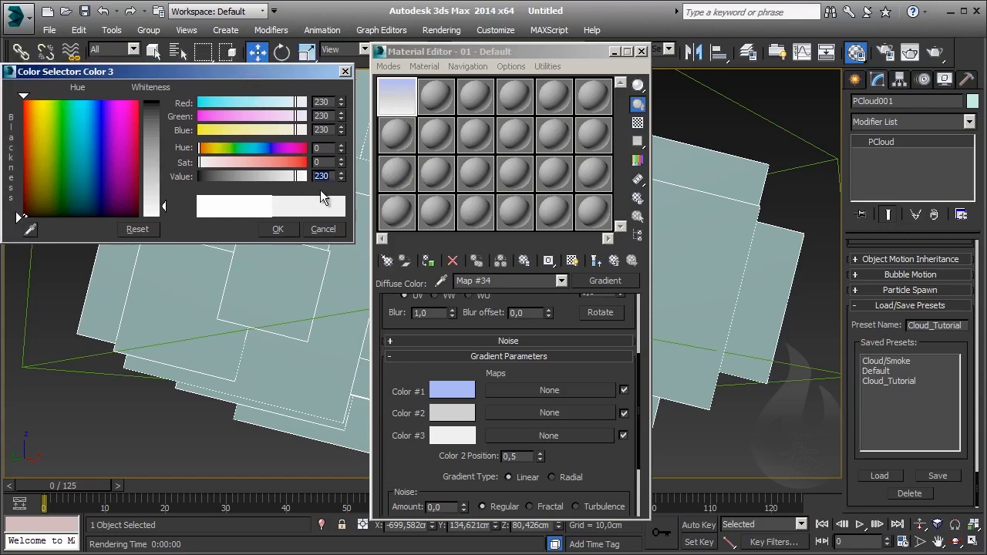
pyautogui.click(312, 227)
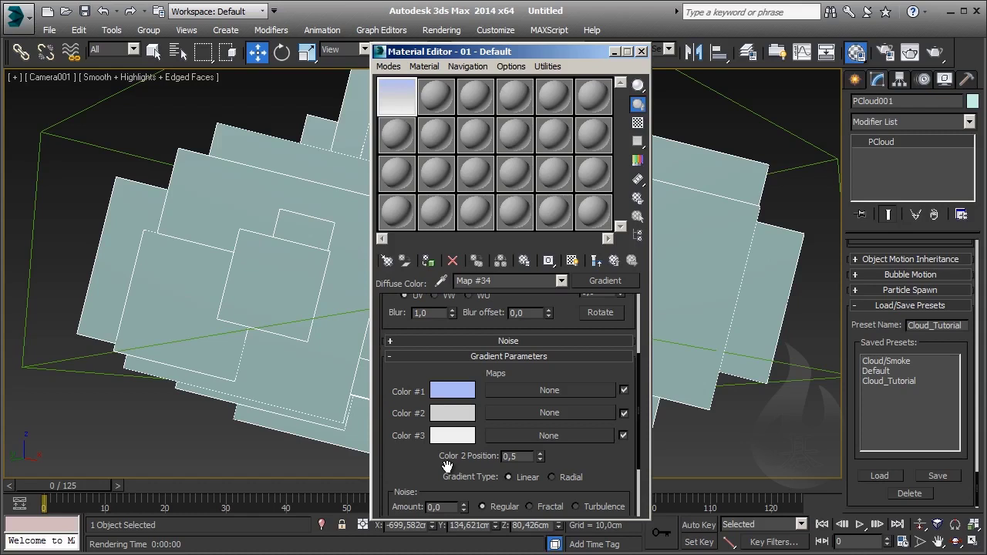
# Set the gradient type to Radial
pyautogui.moveTo(607, 469); pyautogui.dragTo(585, 436)
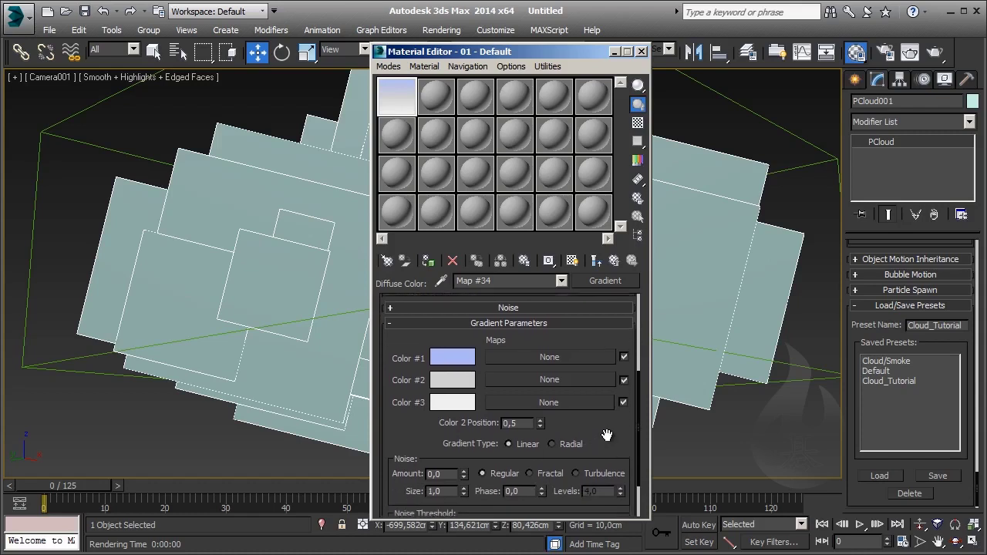
pyautogui.click(553, 443)
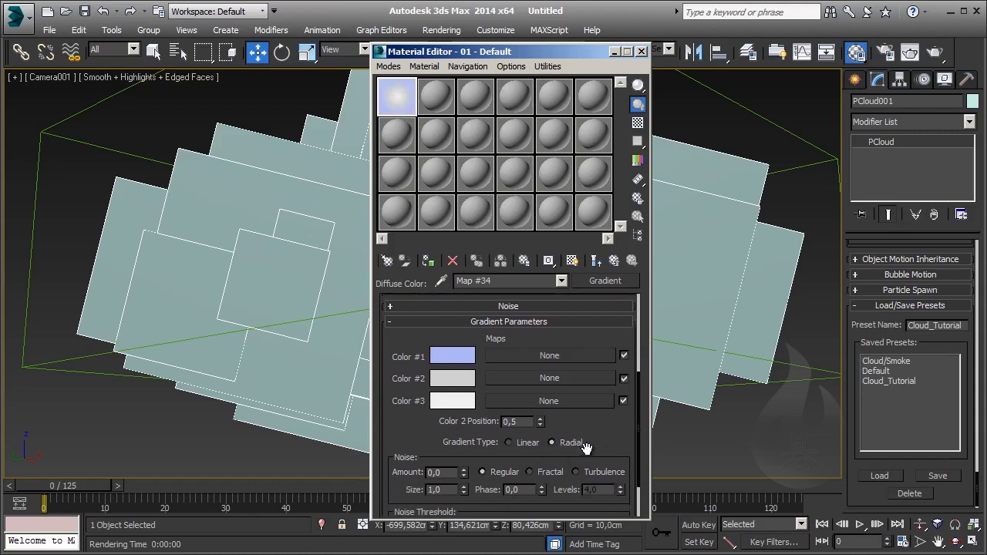
pyautogui.scroll(-2, 575, 444)
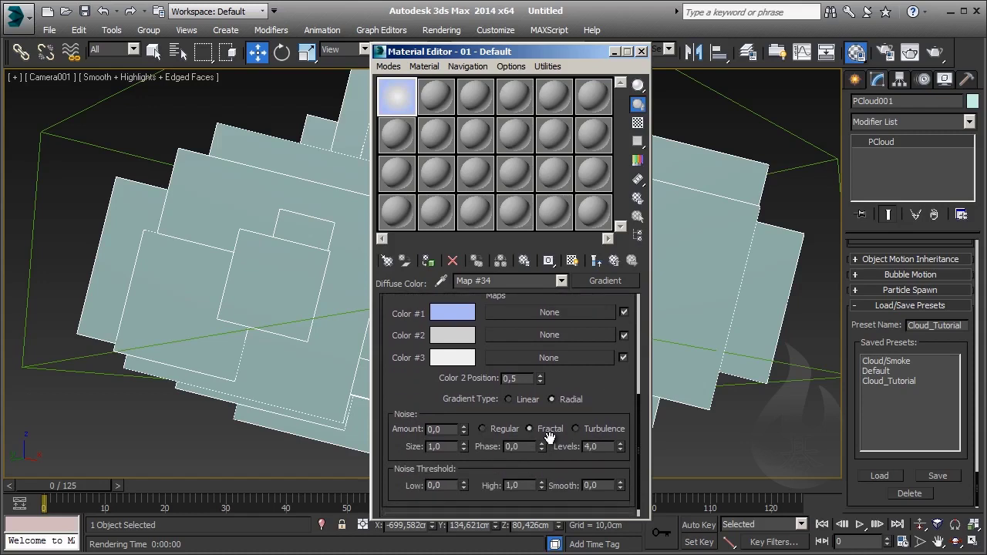
# Open a magnified preview of the gradient map and set Noise Amount to 0
pyautogui.doubleClick(399, 104)
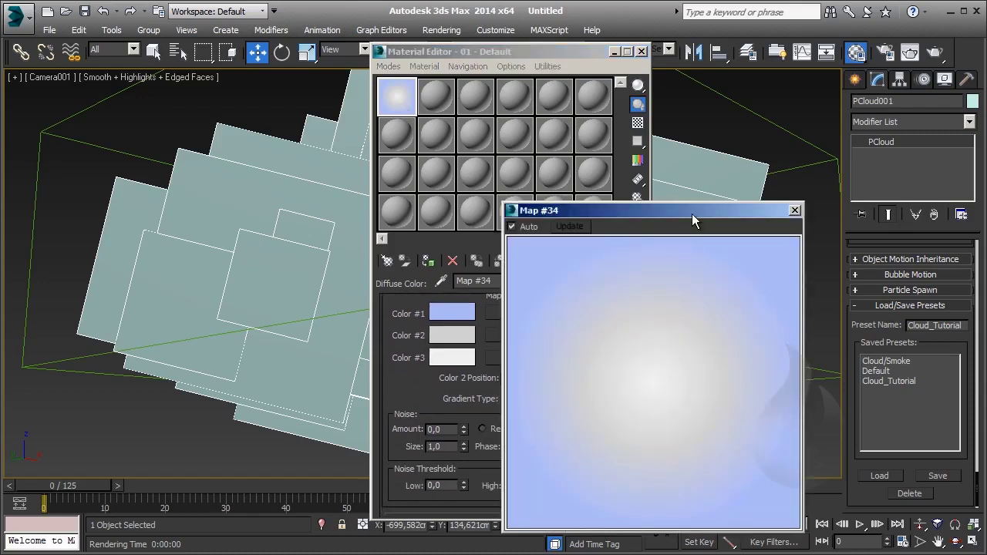
pyautogui.moveTo(697, 213); pyautogui.dragTo(704, 156)
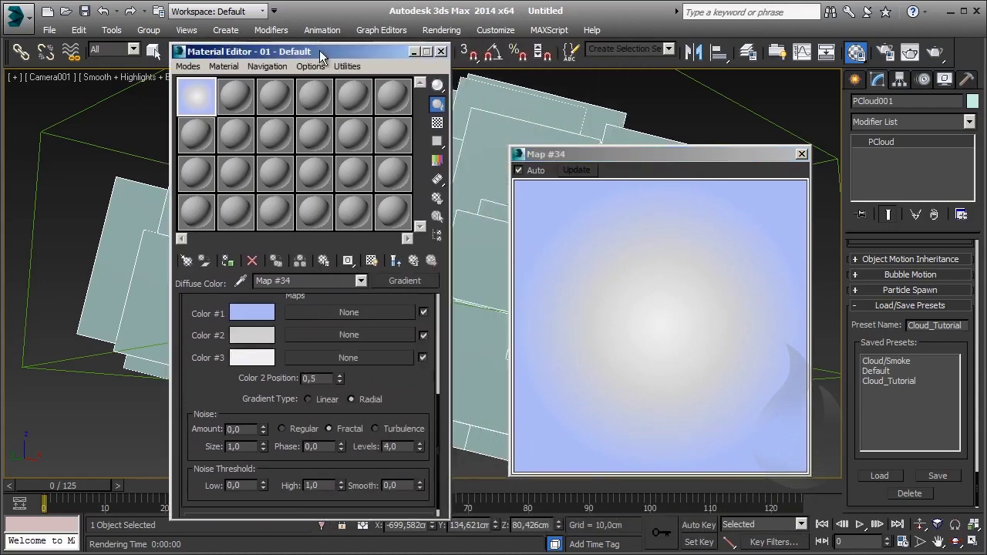
pyautogui.moveTo(524, 54); pyautogui.dragTo(310, 54)
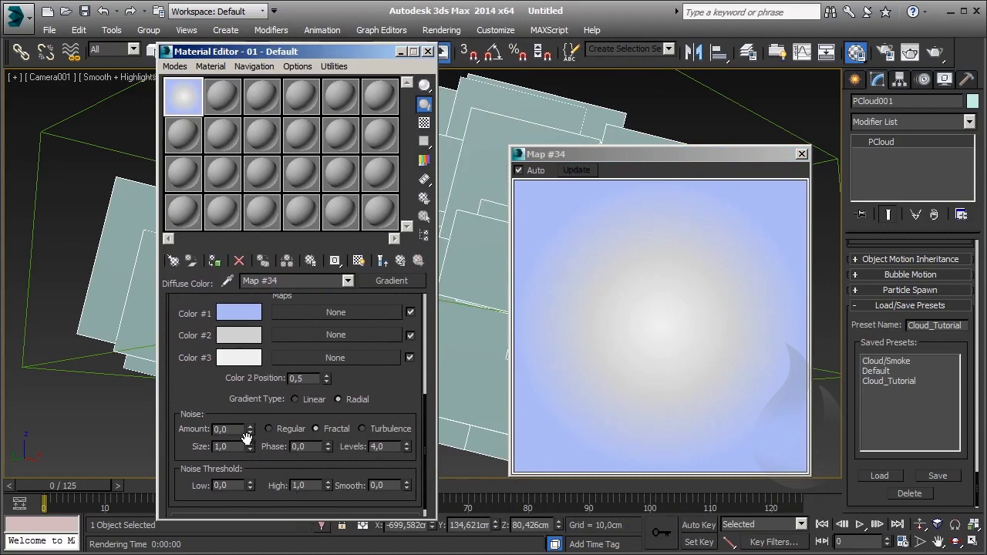
pyautogui.moveTo(250, 420); pyautogui.dragTo(247, 428)
# Copy the diffuse gradient onto the Opacity slot as an independent Map #35
pyautogui.click(392, 401)
pyautogui.click(801, 155)
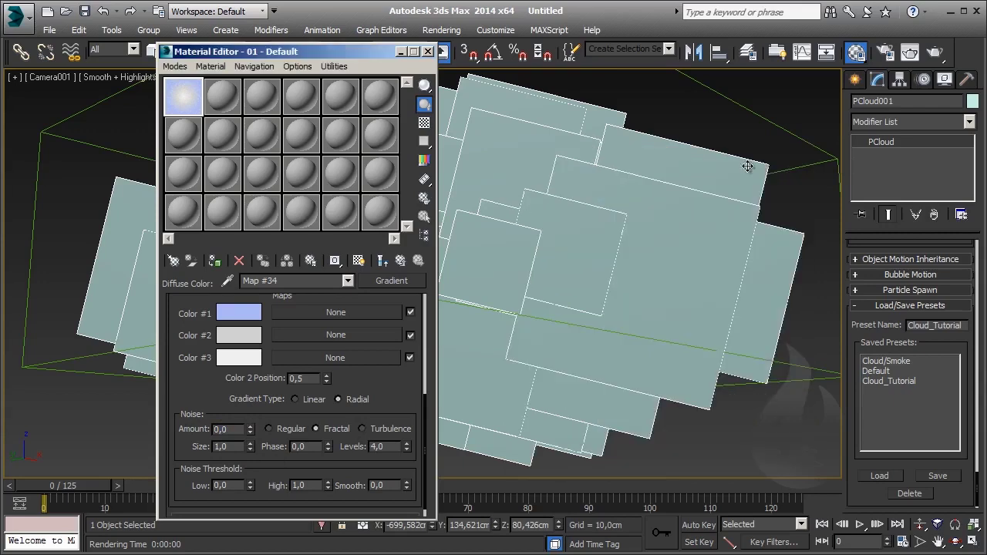
pyautogui.click(402, 260)
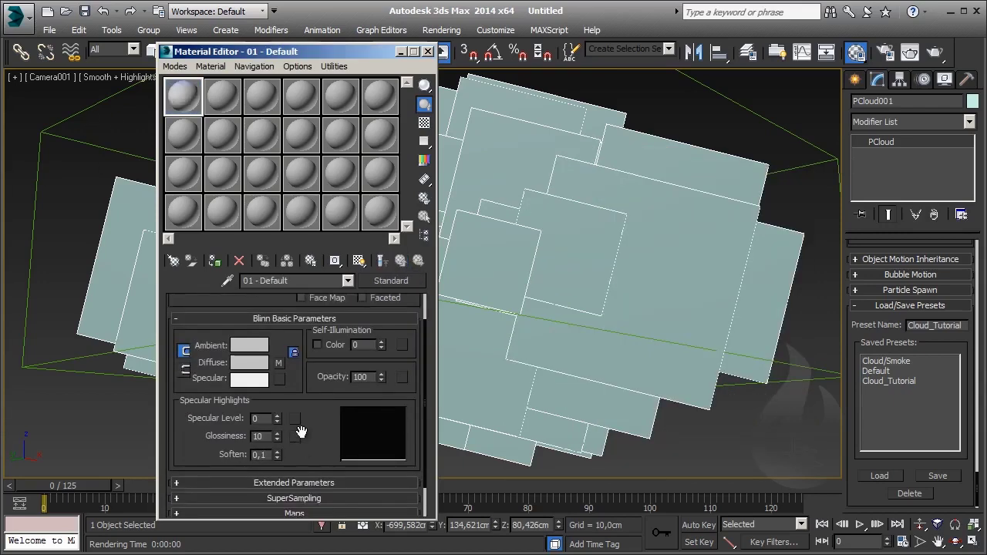
pyautogui.scroll(2, 309, 409)
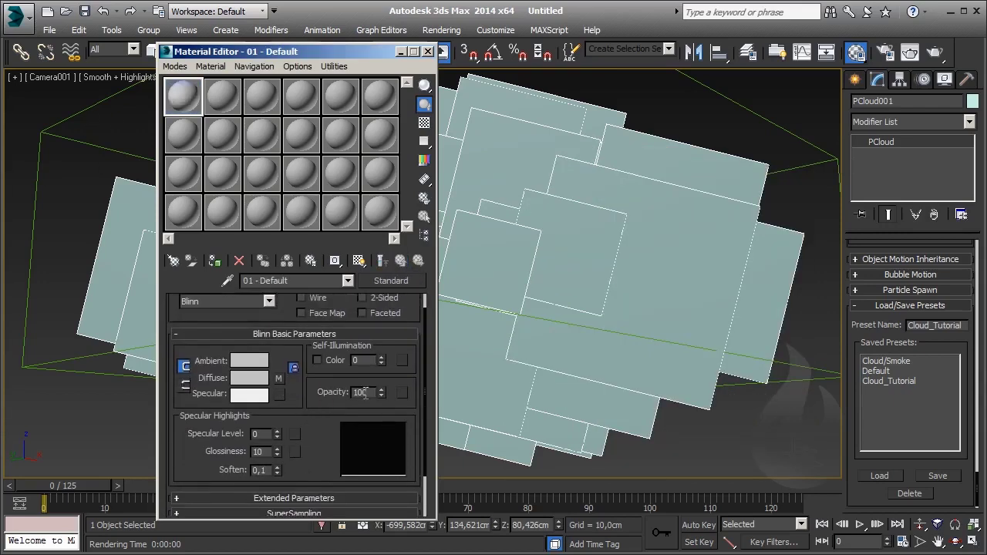
pyautogui.moveTo(279, 378)
pyautogui.mouseDown()
pyautogui.moveTo(418, 398)
pyautogui.moveTo(404, 394)
pyautogui.mouseUp()
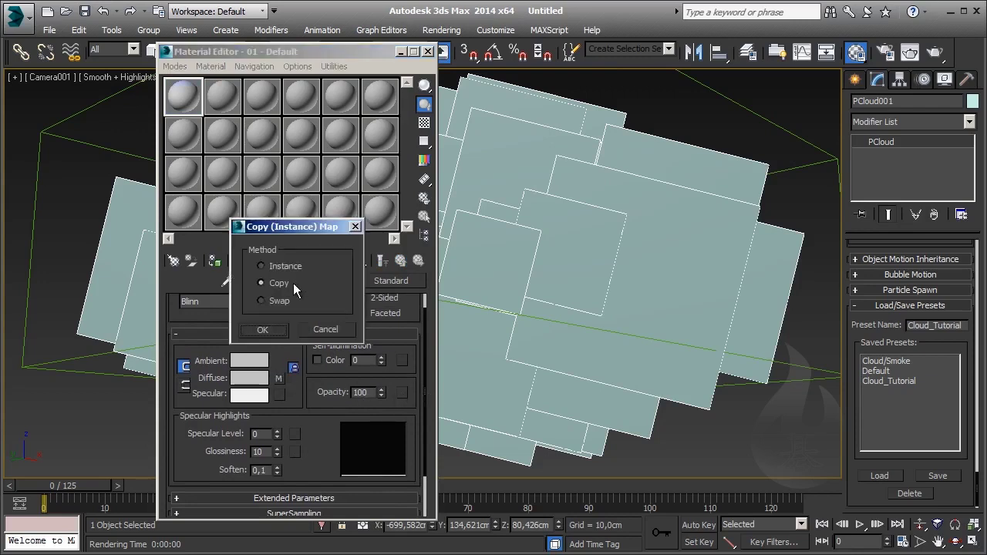
pyautogui.click(264, 329)
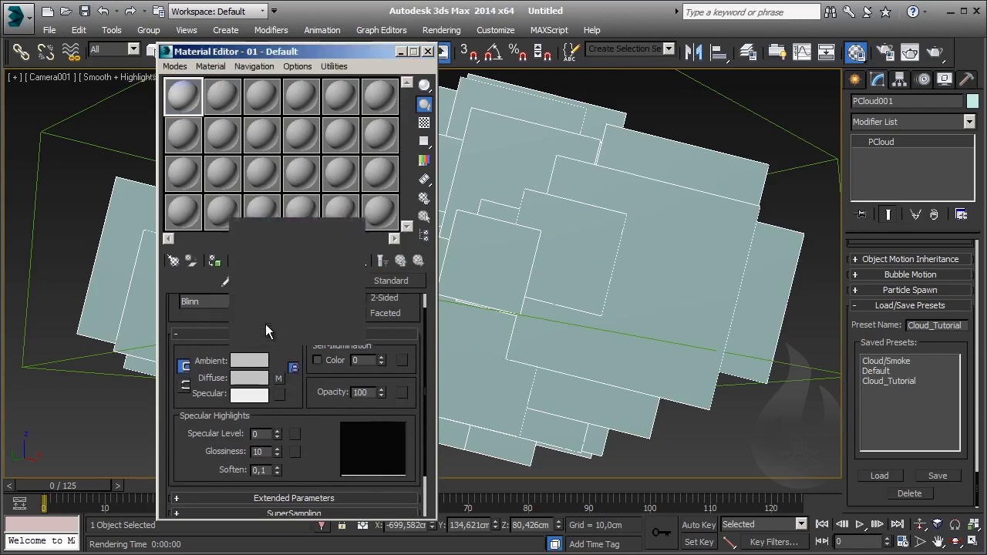
pyautogui.click(402, 393)
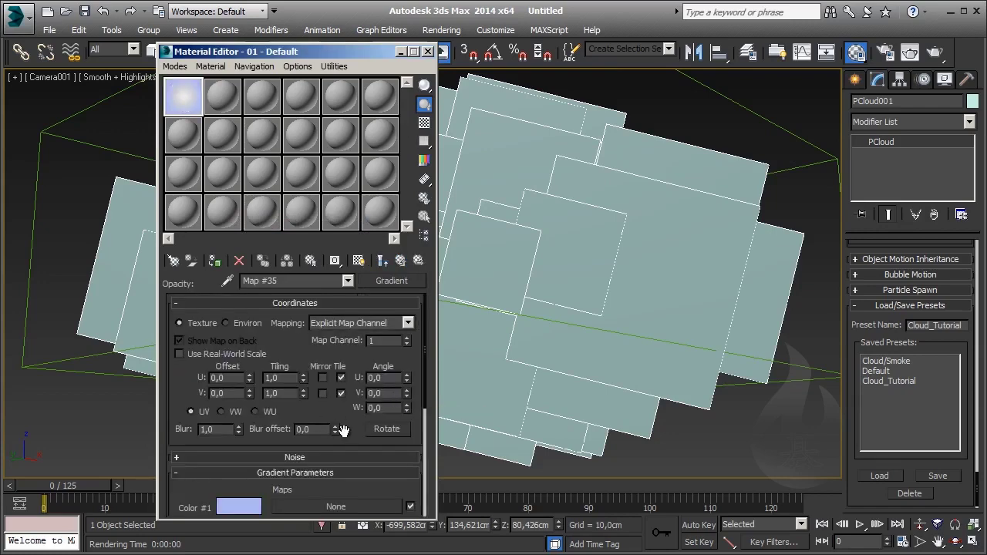
# Assign the material to the selected PCloud001 particle cloud
pyautogui.scroll(-2, 344, 388)
pyautogui.scroll(-1, 343, 388)
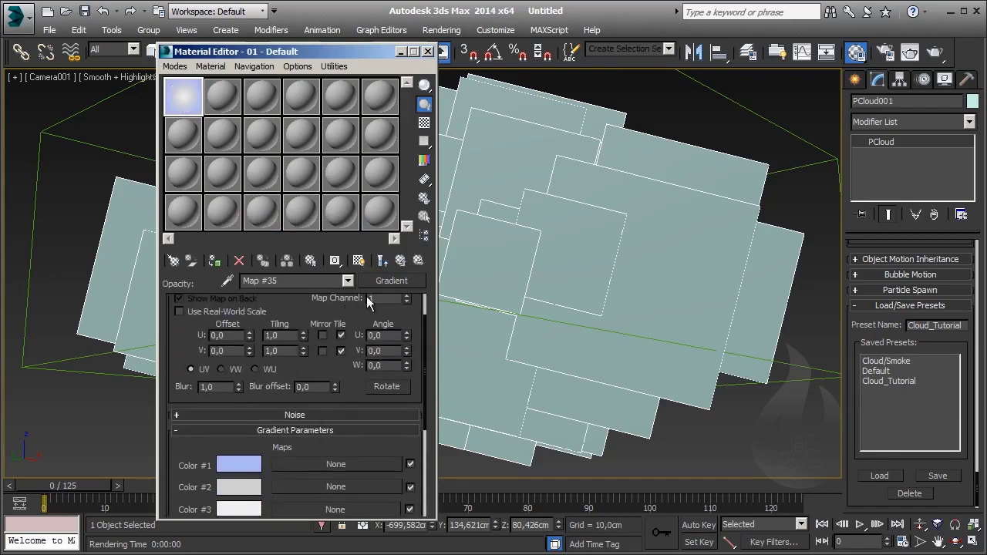
pyautogui.click(382, 260)
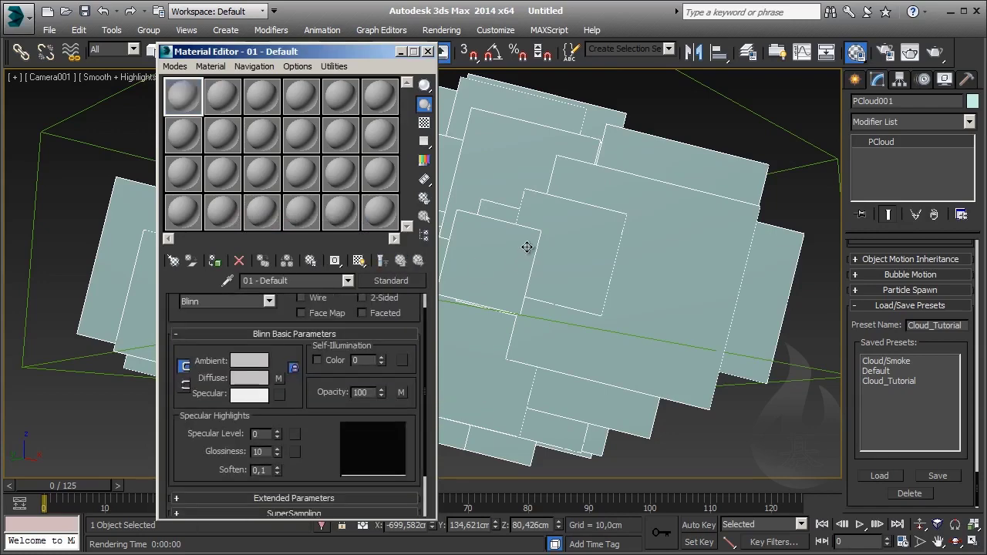
pyautogui.click(216, 260)
pyautogui.click(486, 258)
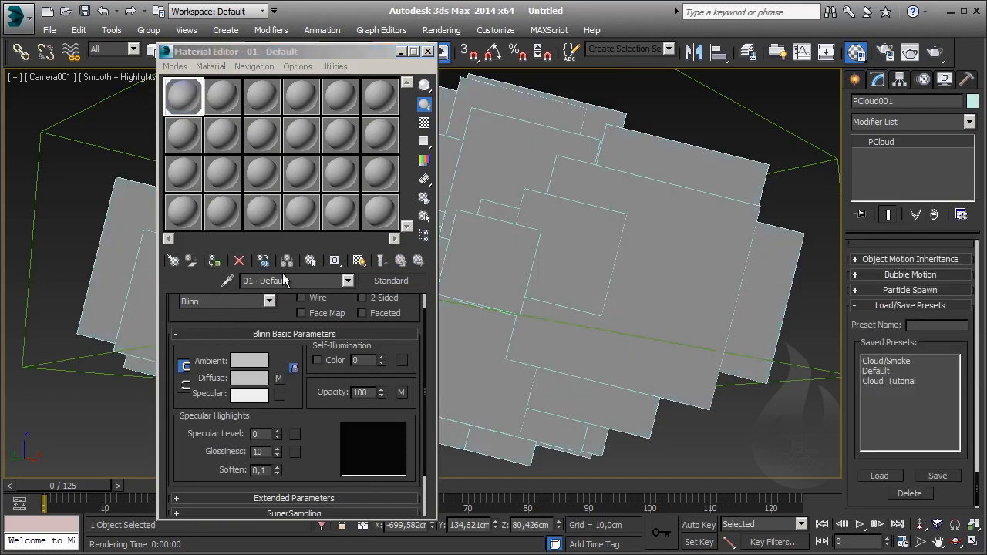
# Test-render the camera view showing pale lavender planes, then return to the opacity gradient
pyautogui.click(910, 52)
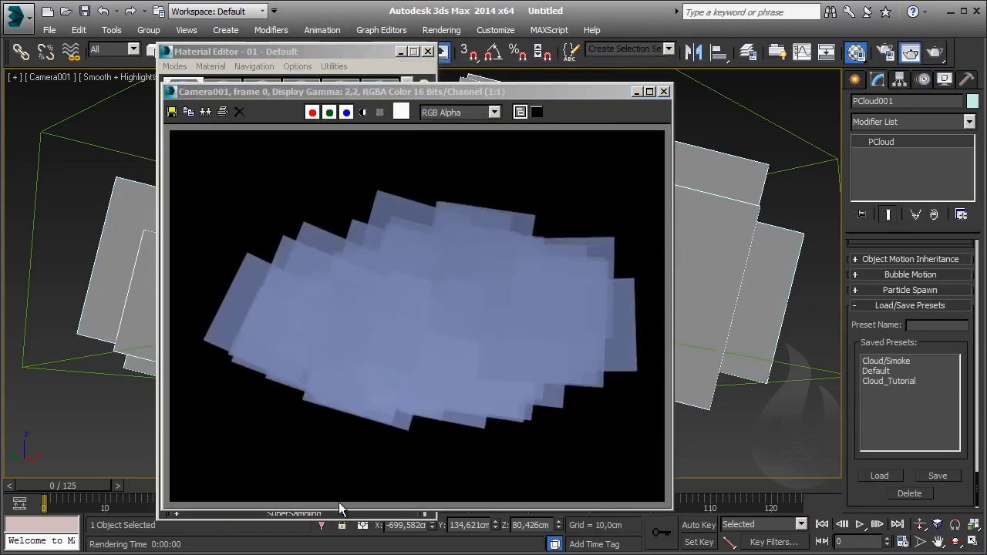
pyautogui.click(664, 91)
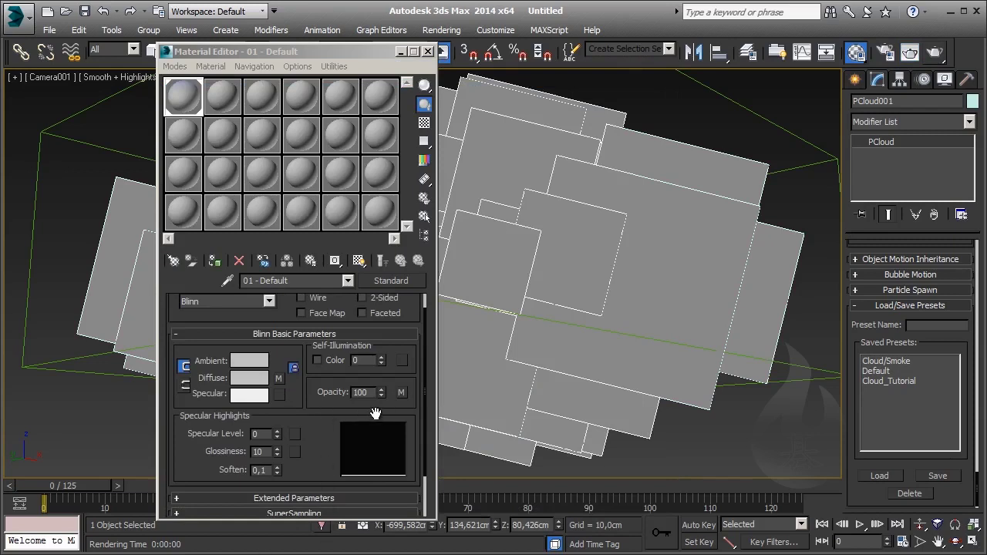
pyautogui.click(401, 393)
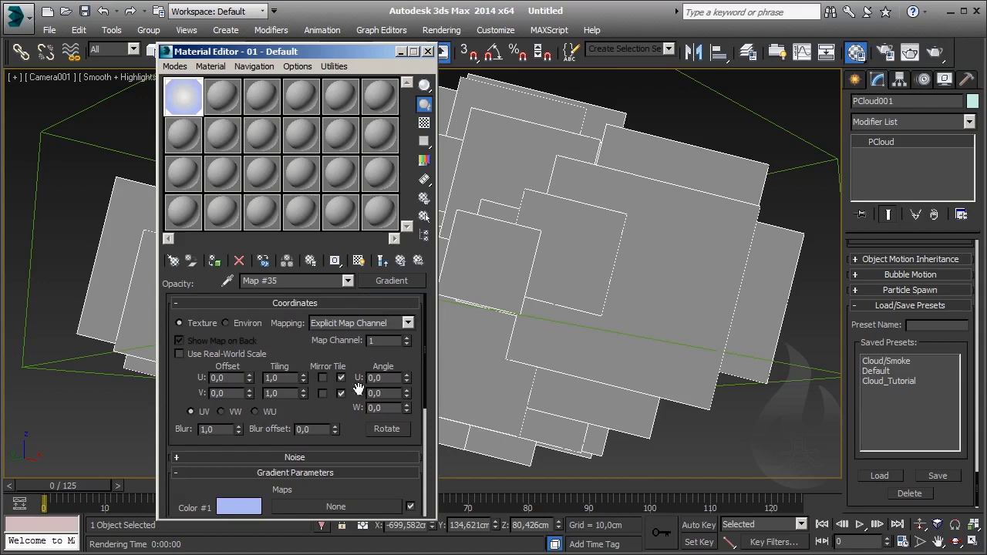
# Replace the opacity map with a Mask: Gradient Map #35 as map, its copy Map #37 as mask
pyautogui.click(382, 280)
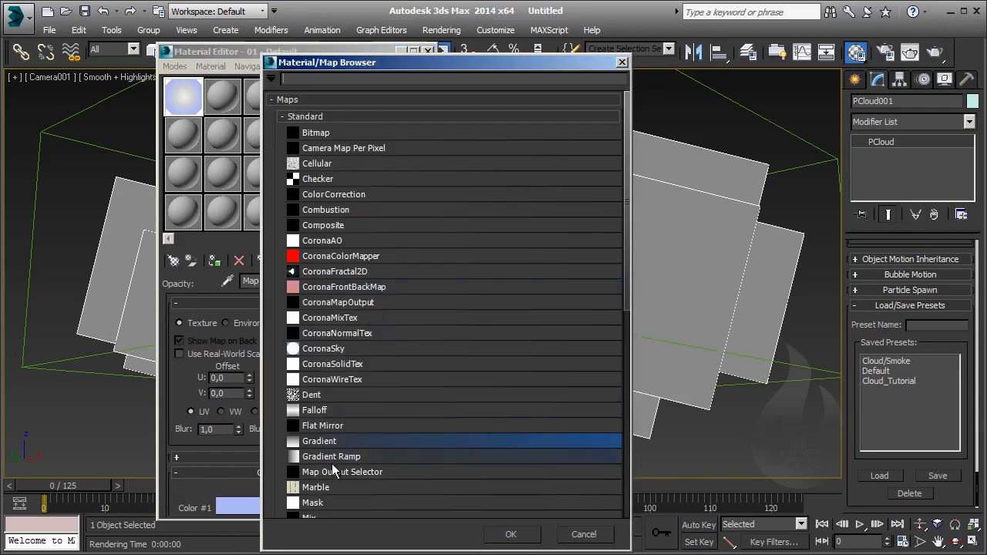
pyautogui.scroll(-1, 343, 397)
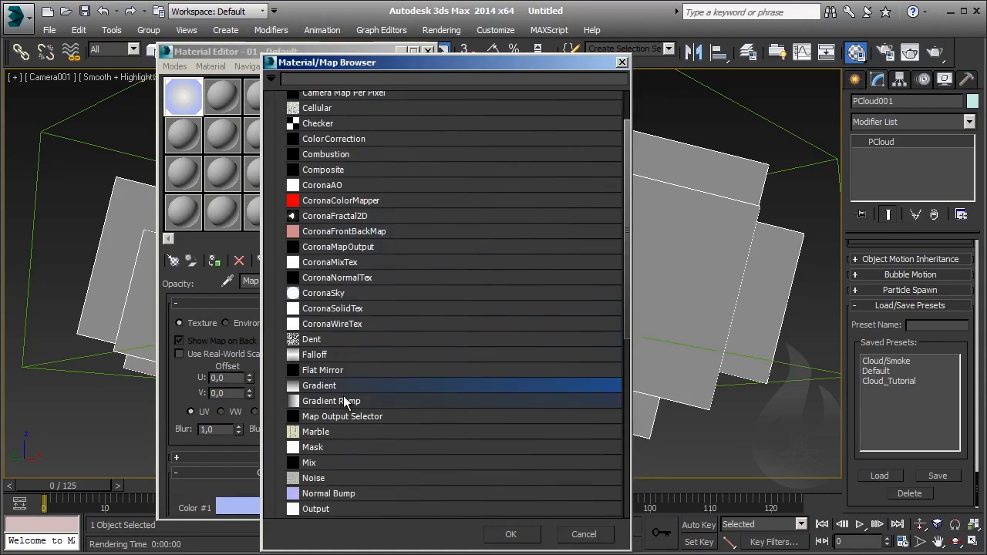
pyautogui.doubleClick(340, 447)
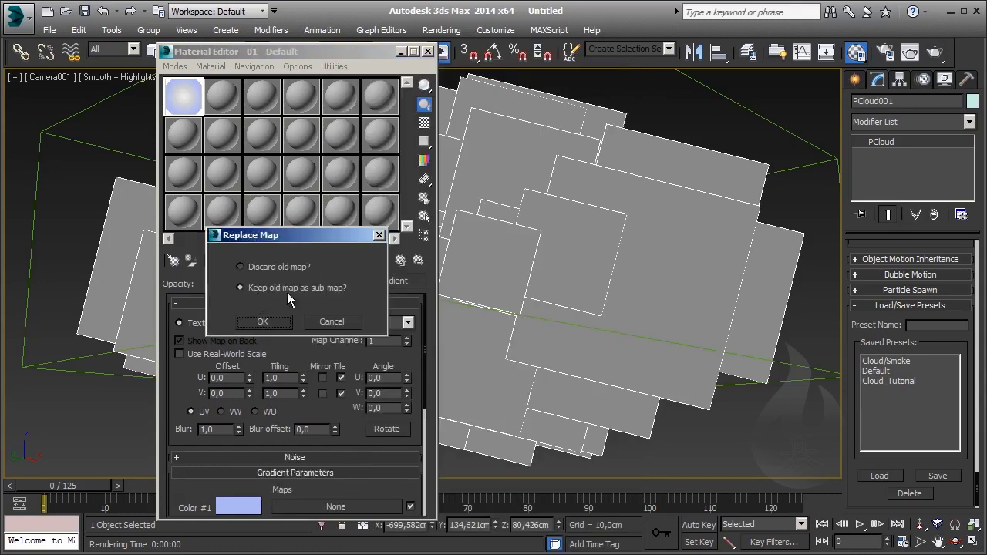
pyautogui.click(263, 323)
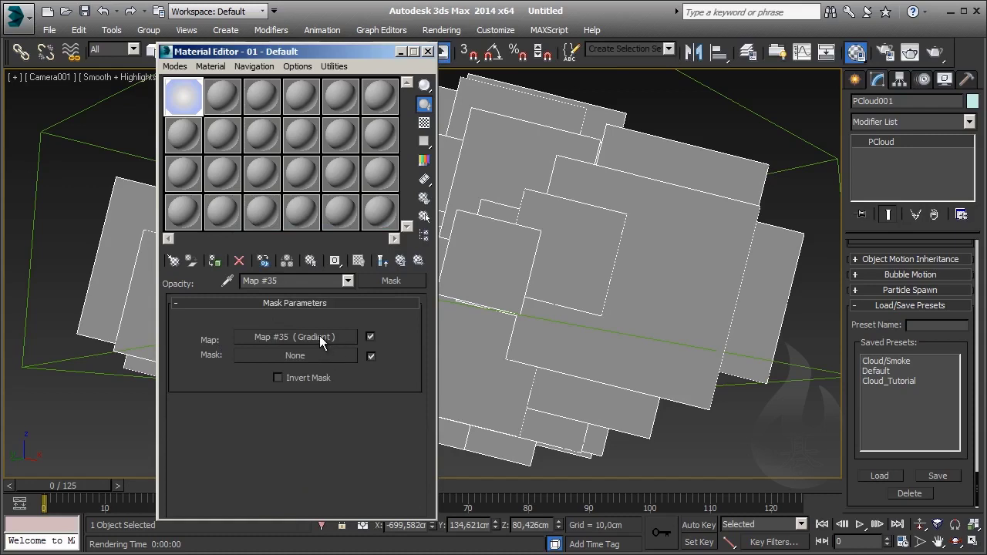
pyautogui.moveTo(321, 344); pyautogui.dragTo(320, 354)
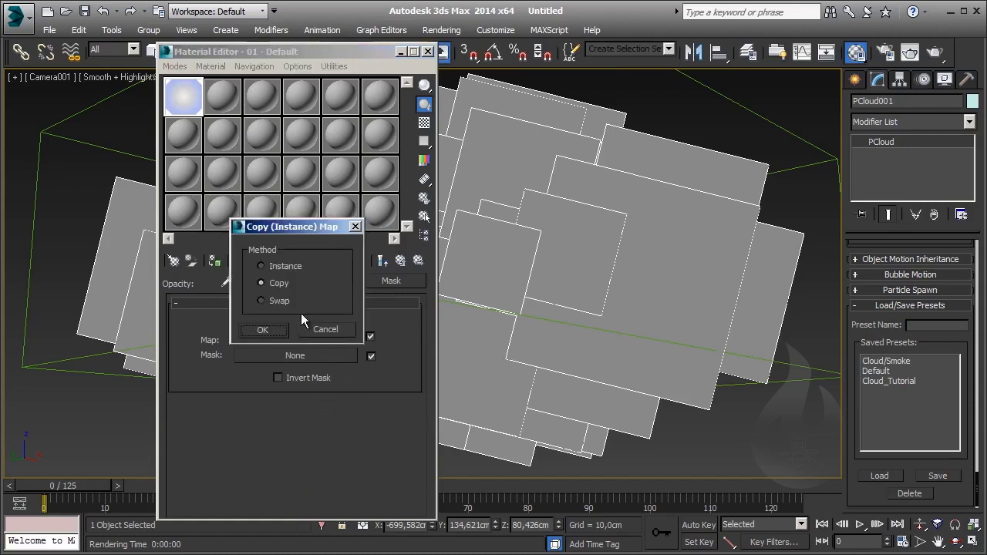
pyautogui.click(274, 330)
# Set the mask gradient's Color #1 to near-black (20)
pyautogui.click(298, 355)
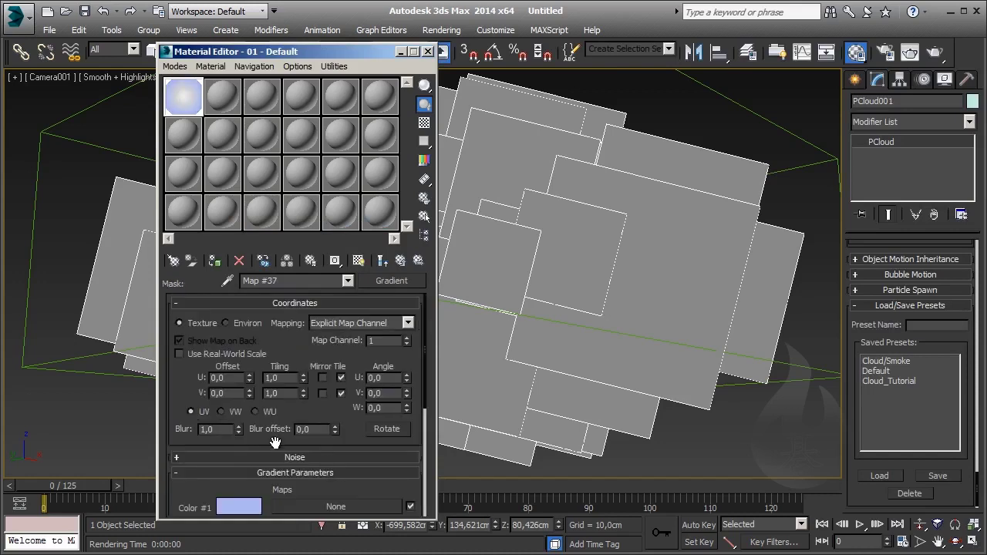
pyautogui.moveTo(196, 379); pyautogui.dragTo(196, 290)
pyautogui.click(235, 419)
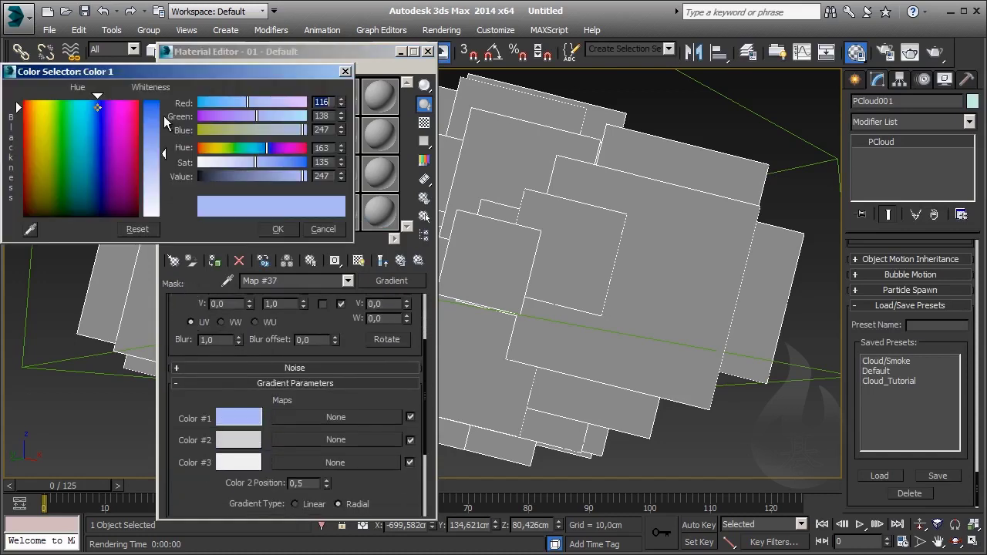
pyautogui.moveTo(146, 149); pyautogui.dragTo(24, 217)
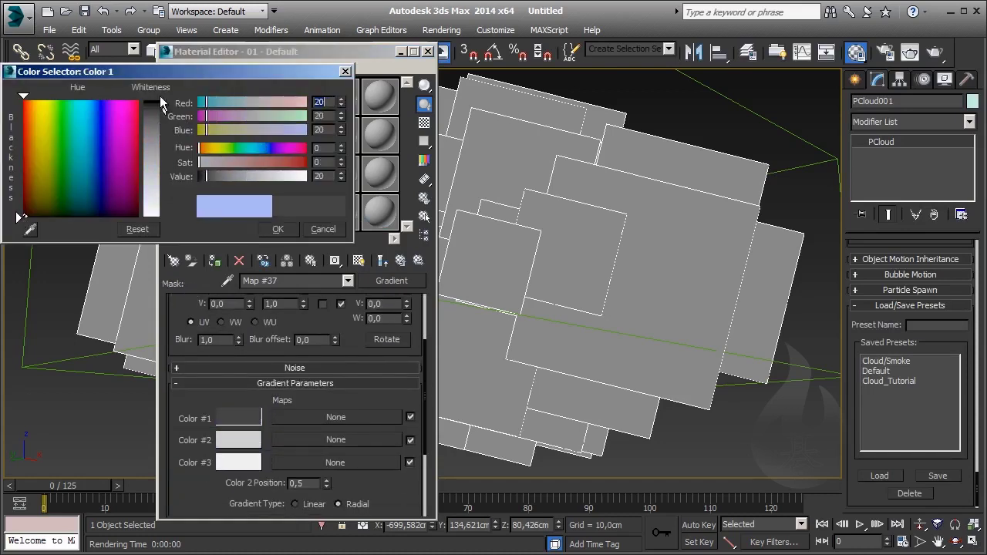
pyautogui.click(279, 229)
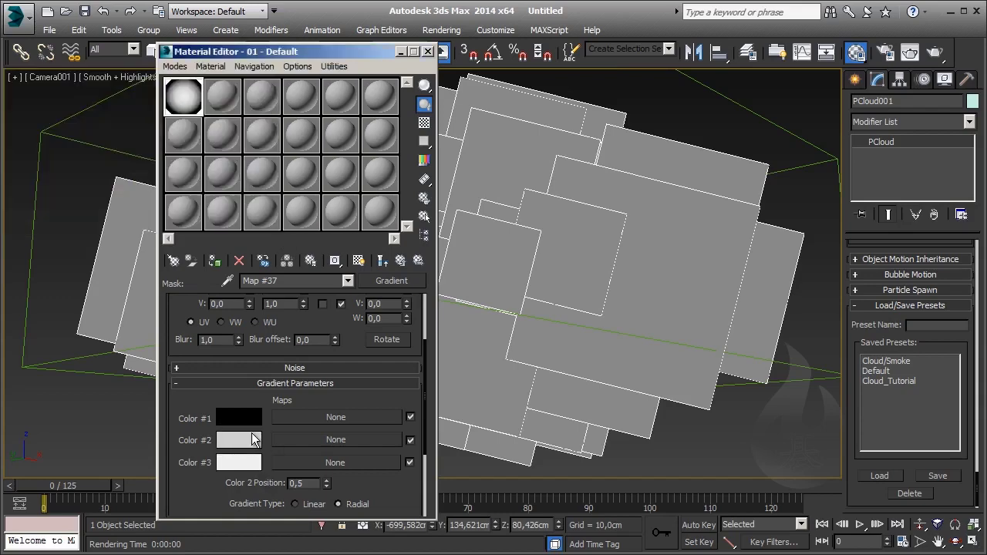
# Darken the mask gradient's Color #2 to mid-grey (107) and return to the Mask map
pyautogui.click(252, 438)
pyautogui.moveTo(160, 181); pyautogui.dragTo(163, 150)
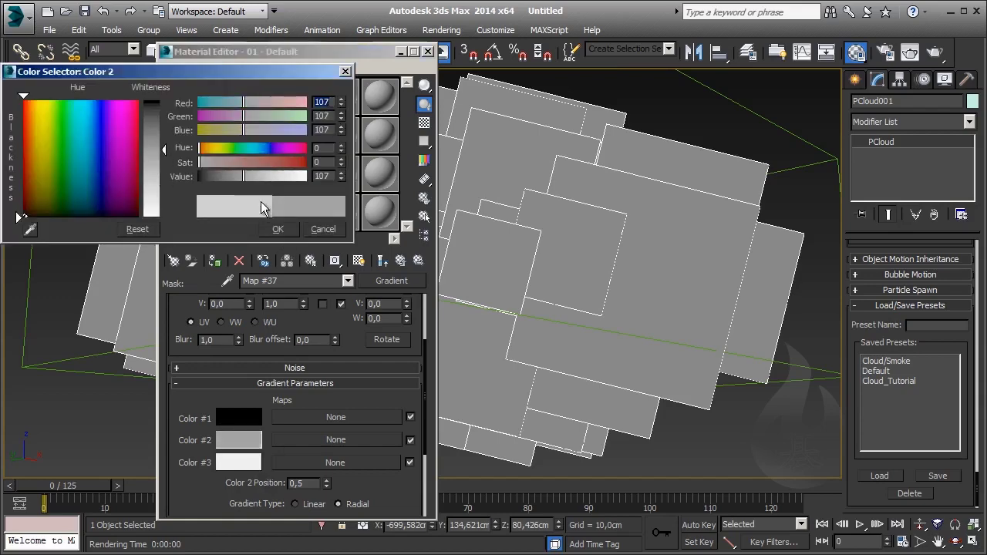
pyautogui.click(278, 229)
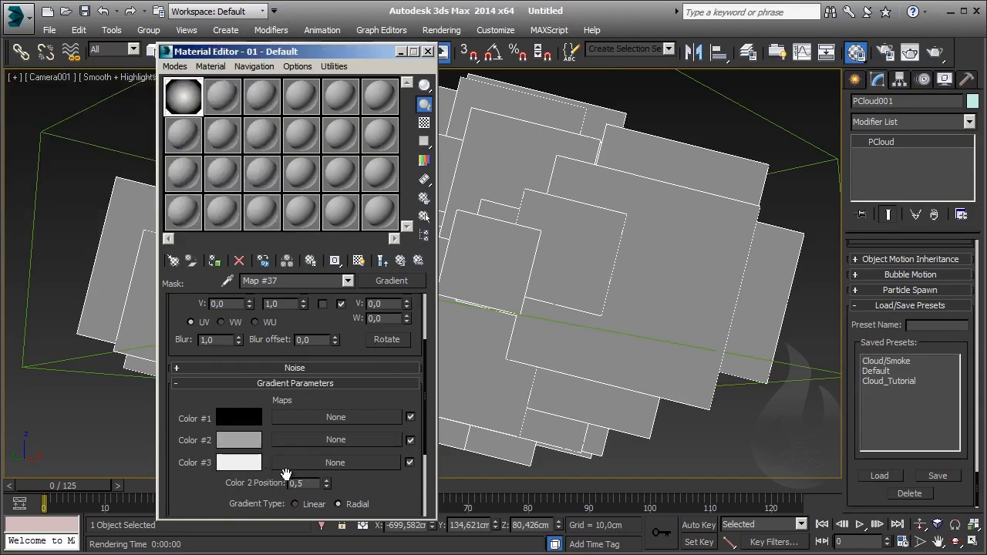
pyautogui.moveTo(351, 401); pyautogui.dragTo(351, 380)
pyautogui.scroll(-3, 351, 380)
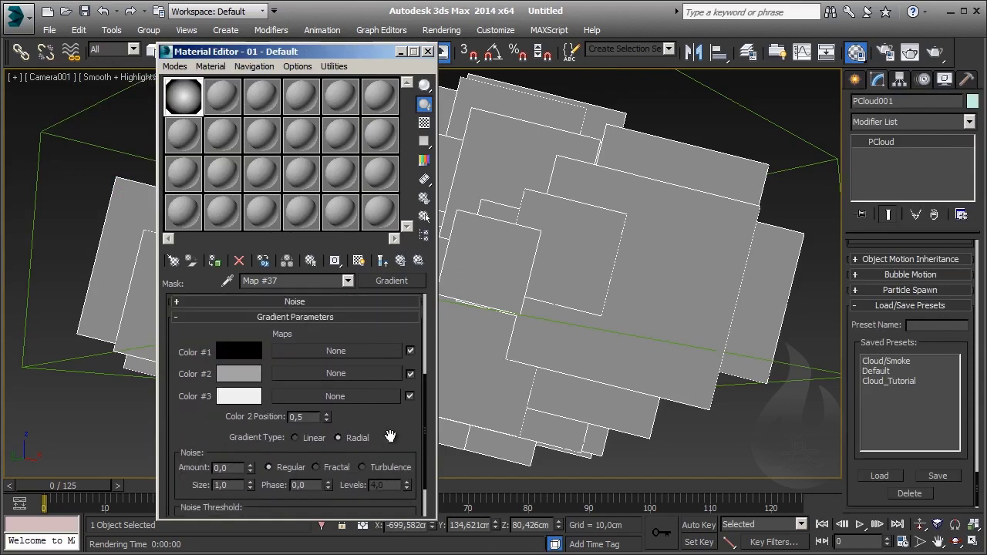
pyautogui.scroll(-1, 400, 424)
pyautogui.click(383, 260)
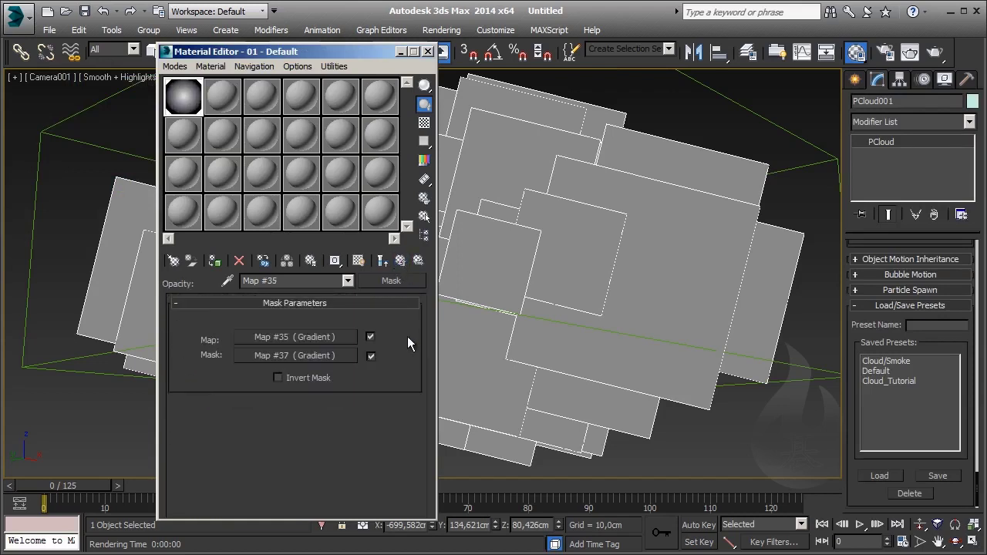
# Open gradient Map #35 under the mask and set its first colour to black
pyautogui.click(287, 337)
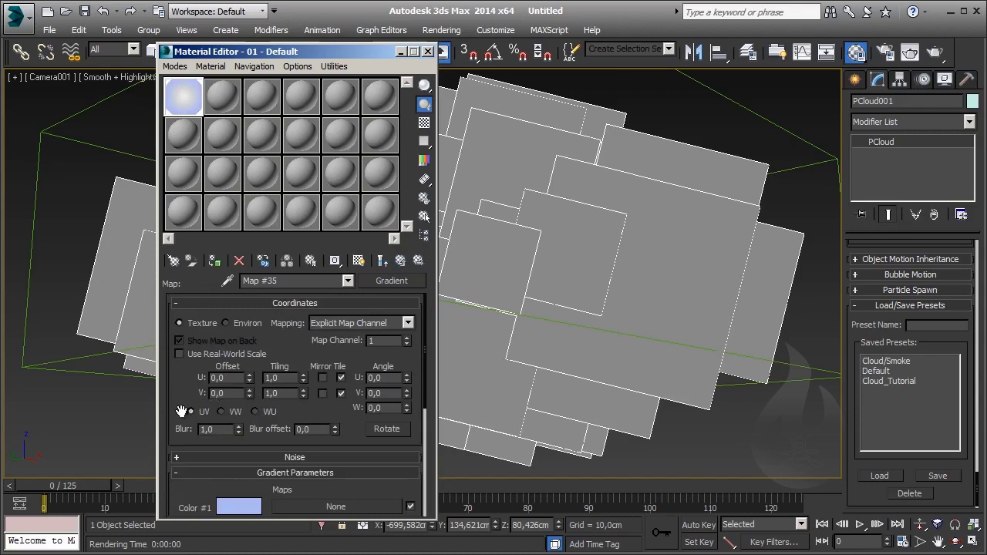
pyautogui.moveTo(185, 399); pyautogui.dragTo(185, 377)
pyautogui.scroll(-3, 274, 395)
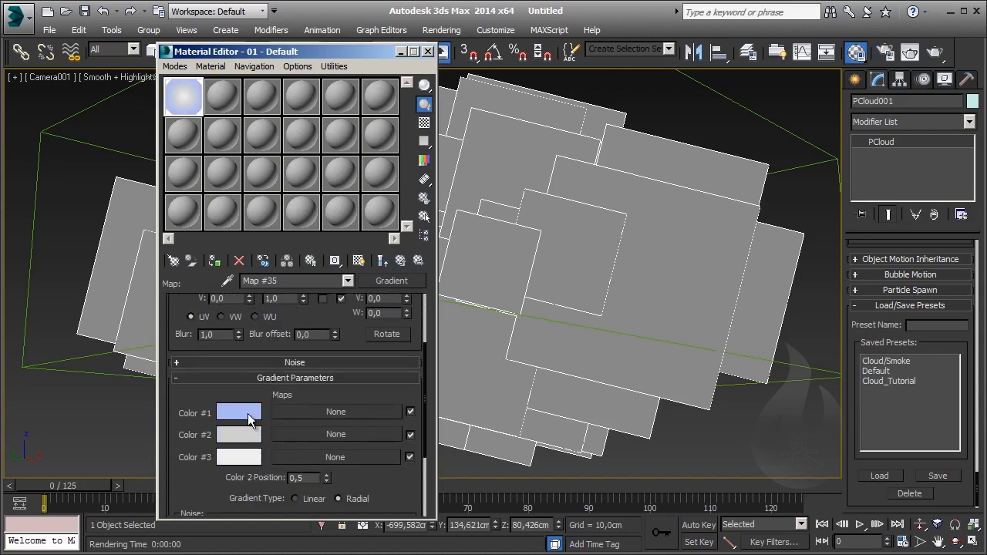
pyautogui.click(254, 417)
pyautogui.moveTo(162, 180); pyautogui.dragTo(163, 112)
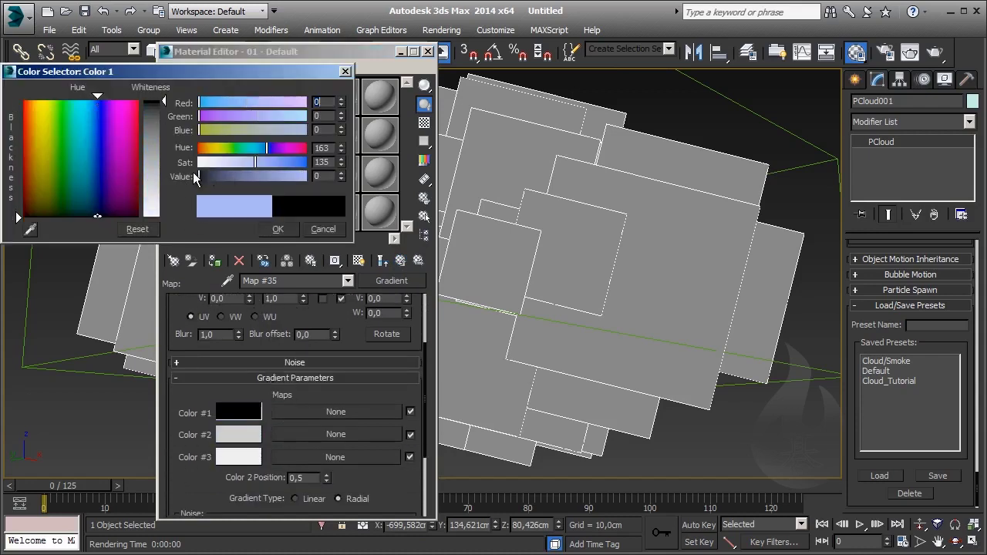
pyautogui.click(277, 229)
# Set Map #35's middle gradient colour to mid grey, RGB 116
pyautogui.click(239, 434)
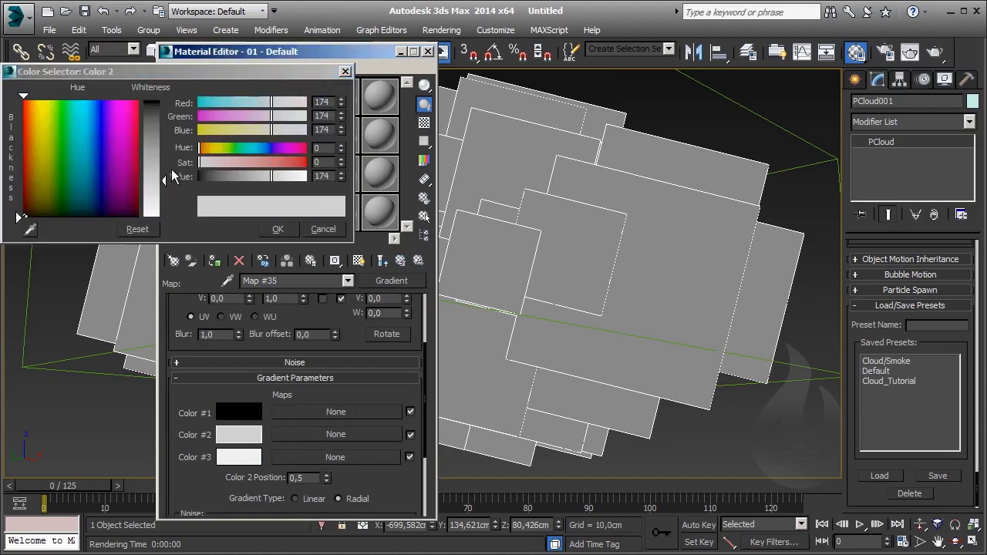
pyautogui.moveTo(162, 192); pyautogui.dragTo(160, 143)
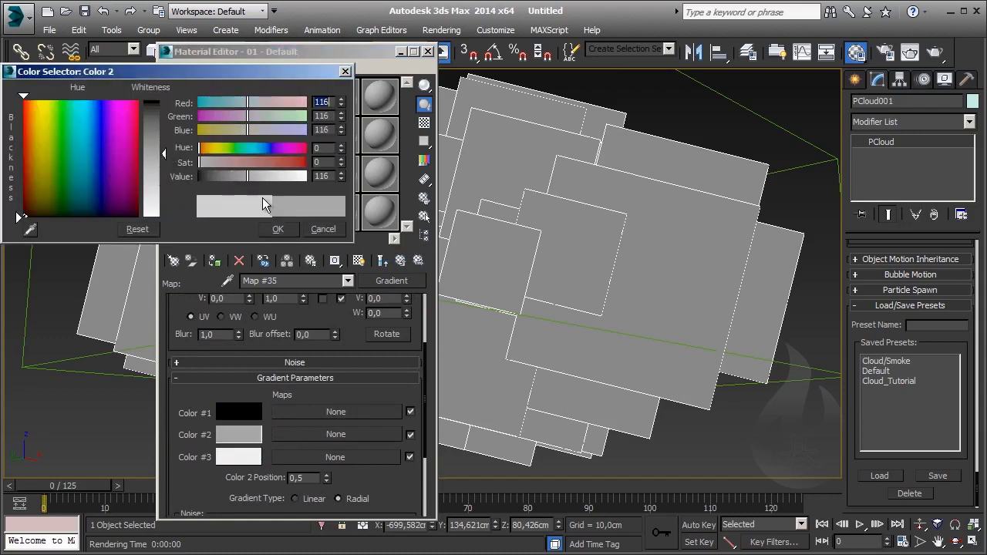
pyautogui.click(278, 229)
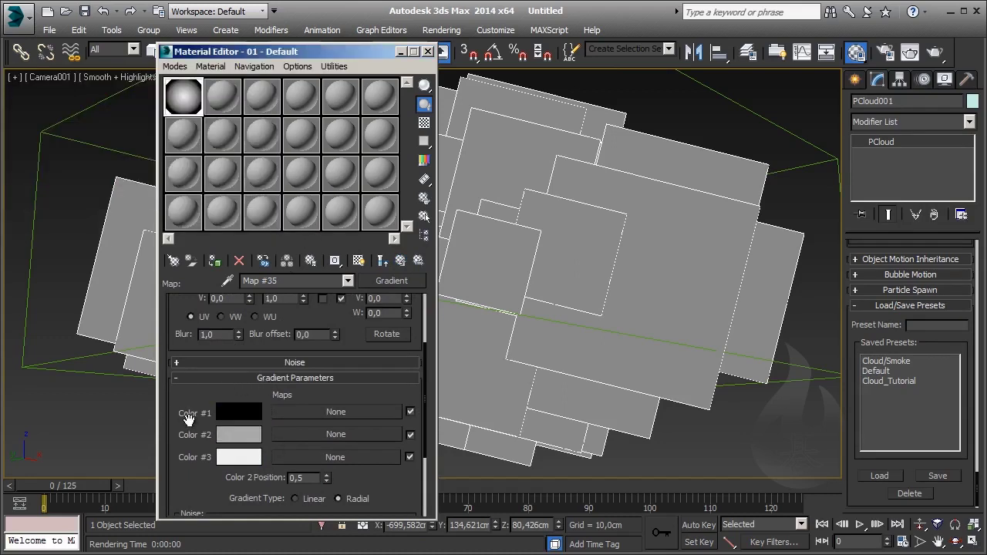
pyautogui.scroll(-2, 190, 415)
pyautogui.scroll(1, 190, 414)
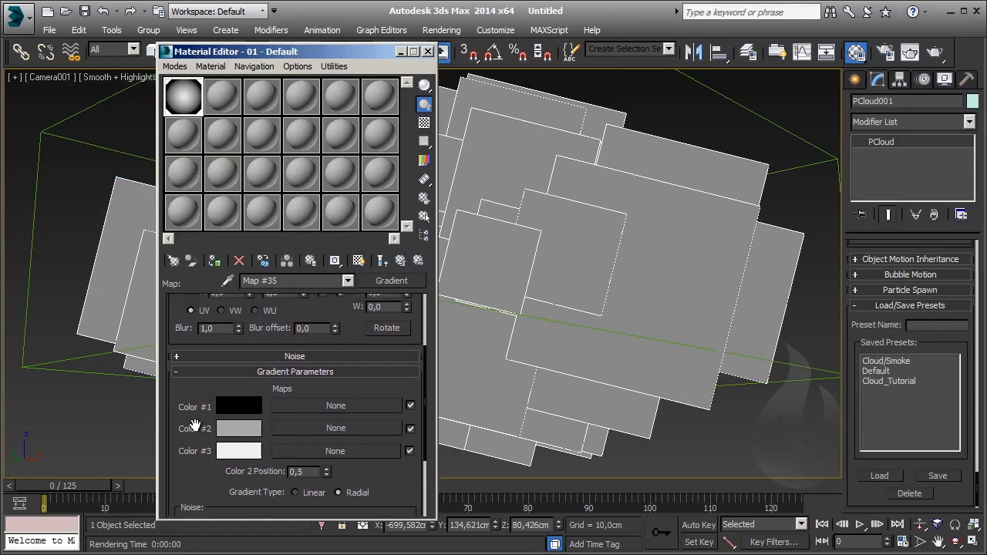
pyautogui.scroll(-3, 200, 389)
pyautogui.scroll(-2, 198, 398)
# Give Map #35 fractal noise with amount 1 and size 10
pyautogui.moveTo(199, 398); pyautogui.dragTo(204, 356)
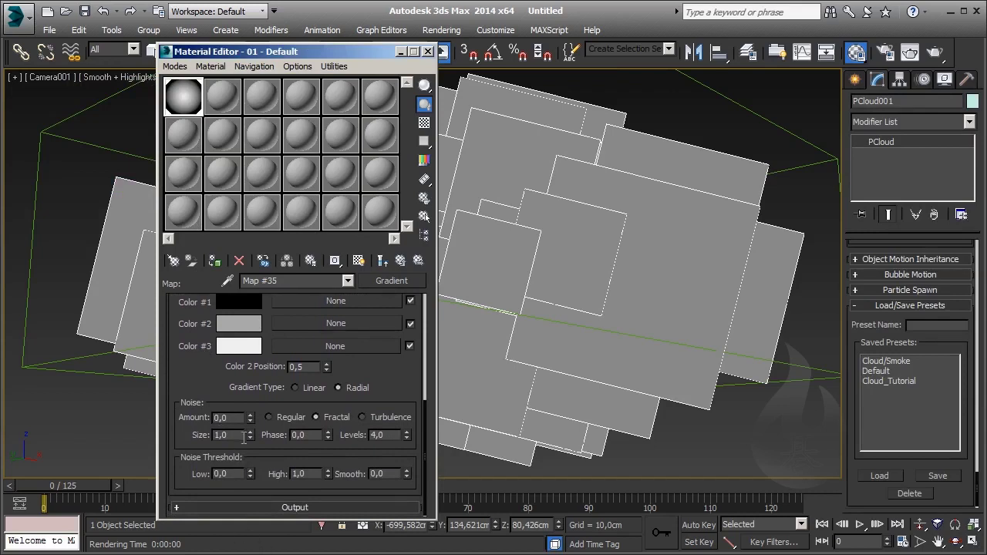
pyautogui.moveTo(237, 420); pyautogui.dragTo(215, 417)
pyautogui.write('1')
pyautogui.press('Return')
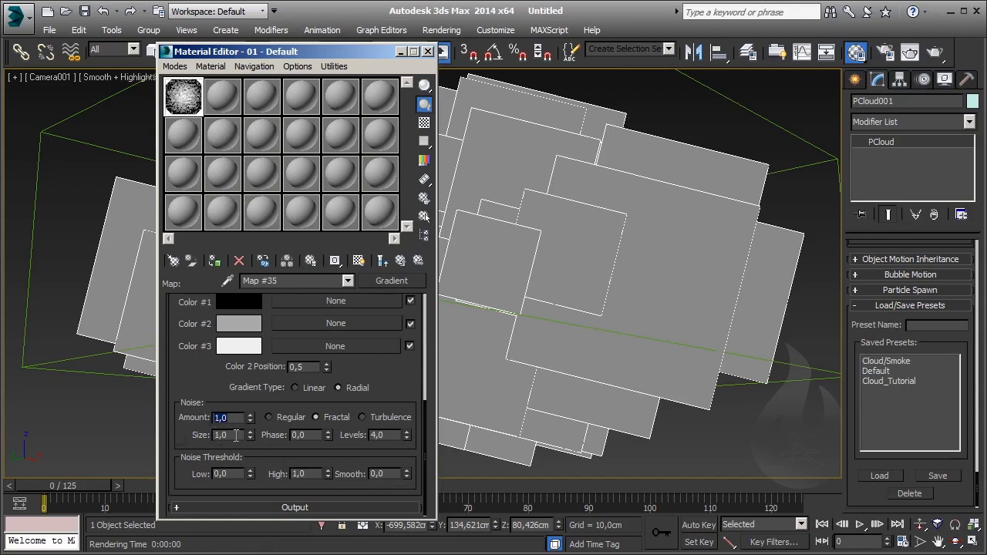
pyautogui.moveTo(236, 435); pyautogui.dragTo(203, 438)
pyautogui.write('10')
pyautogui.press('Return')
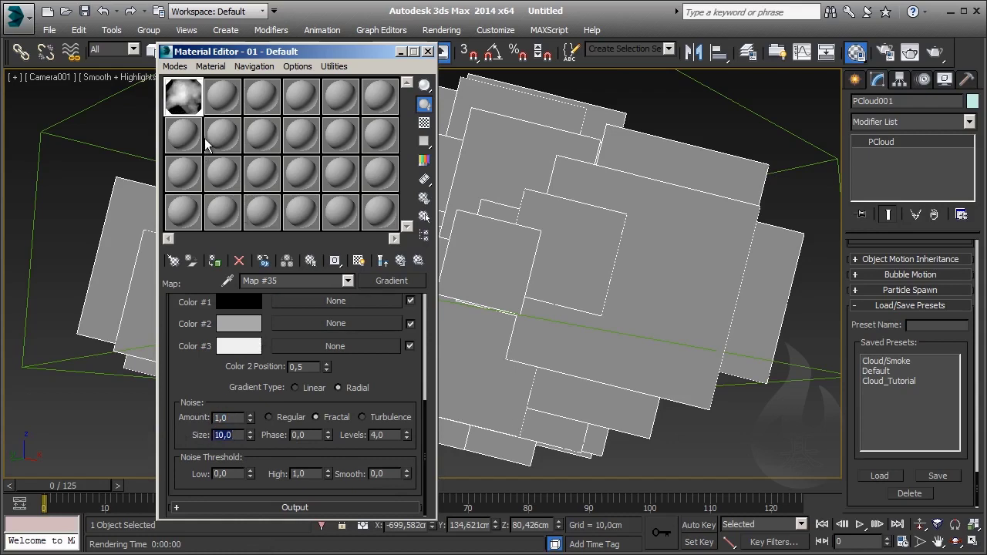
# Enlarge the gradient preview and tighten the noise threshold to about 0.145–0.855
pyautogui.doubleClick(197, 108)
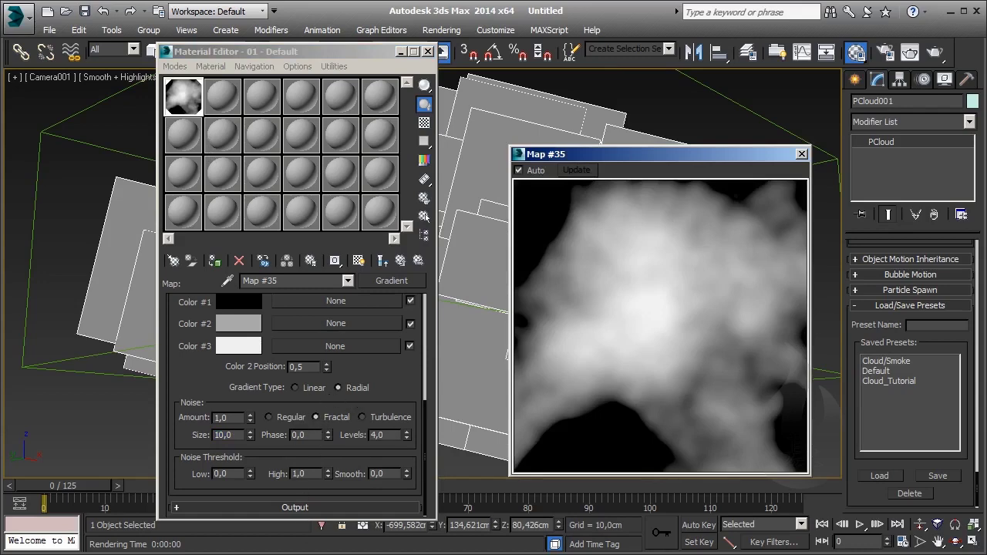
pyautogui.moveTo(250, 471); pyautogui.dragTo(257, 446)
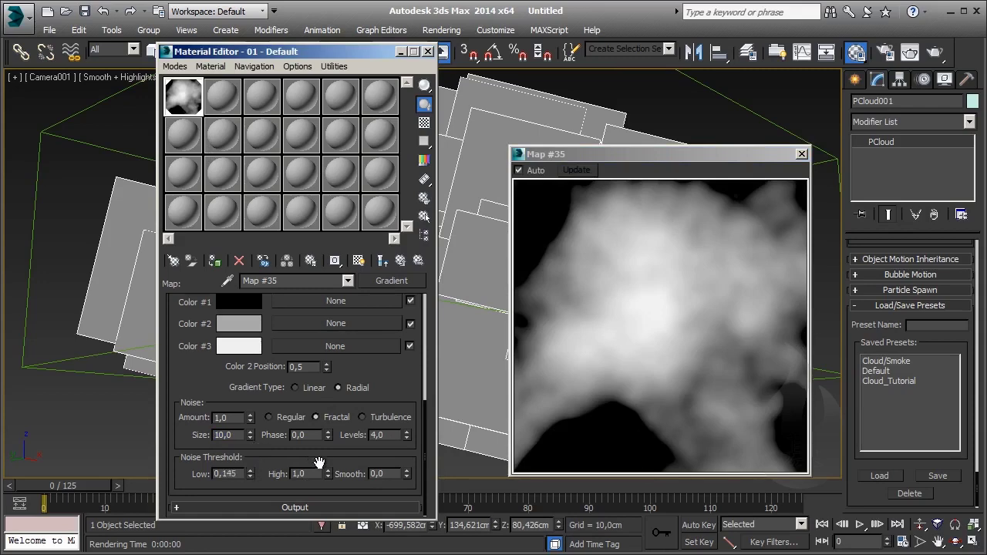
pyautogui.moveTo(328, 473)
pyautogui.mouseDown()
pyautogui.moveTo(330, 494)
pyautogui.moveTo(330, 472)
pyautogui.mouseUp()
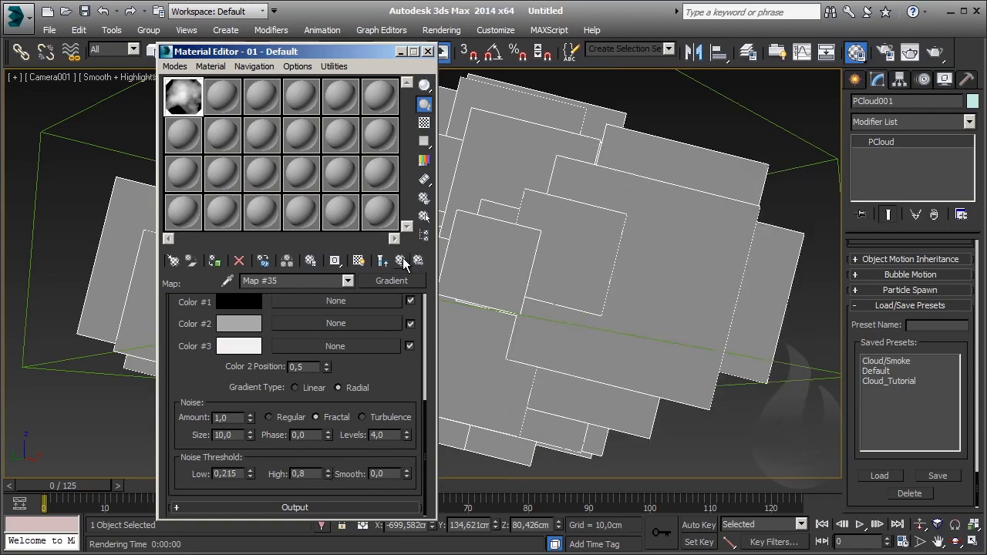
# Inspect mask gradient Map #37, then climb back up to the 01 - Default Blinn material
pyautogui.click(403, 259)
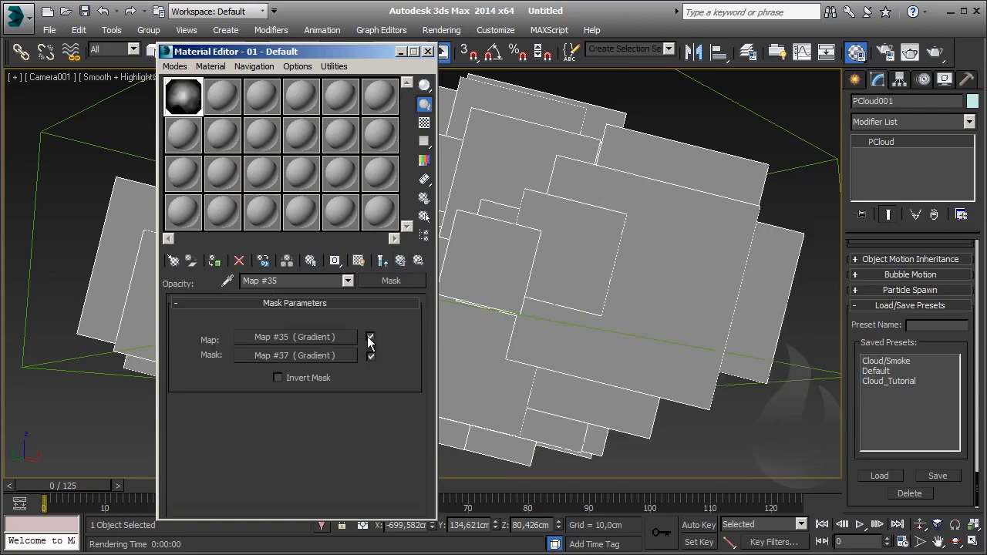
pyautogui.click(293, 355)
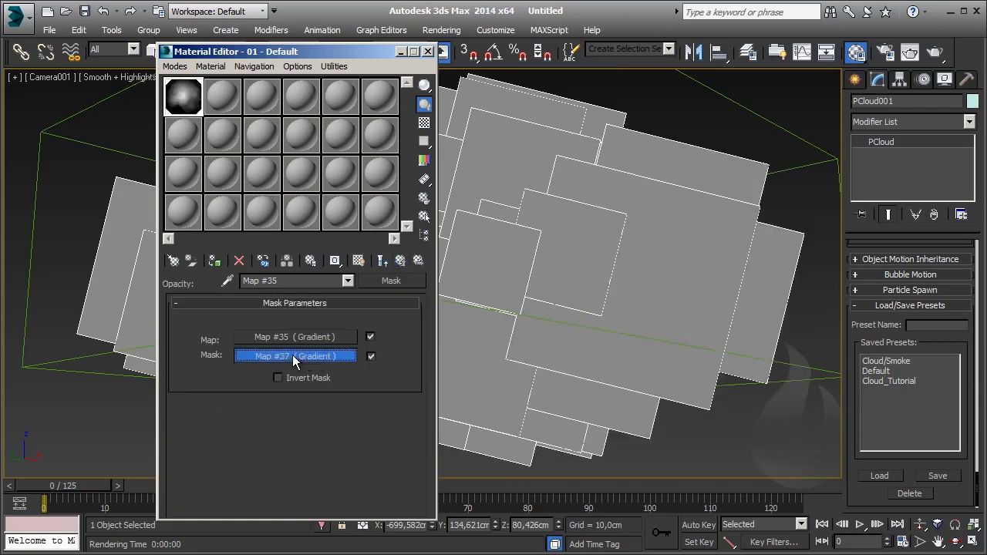
pyautogui.scroll(-3, 337, 414)
pyautogui.scroll(-3, 344, 353)
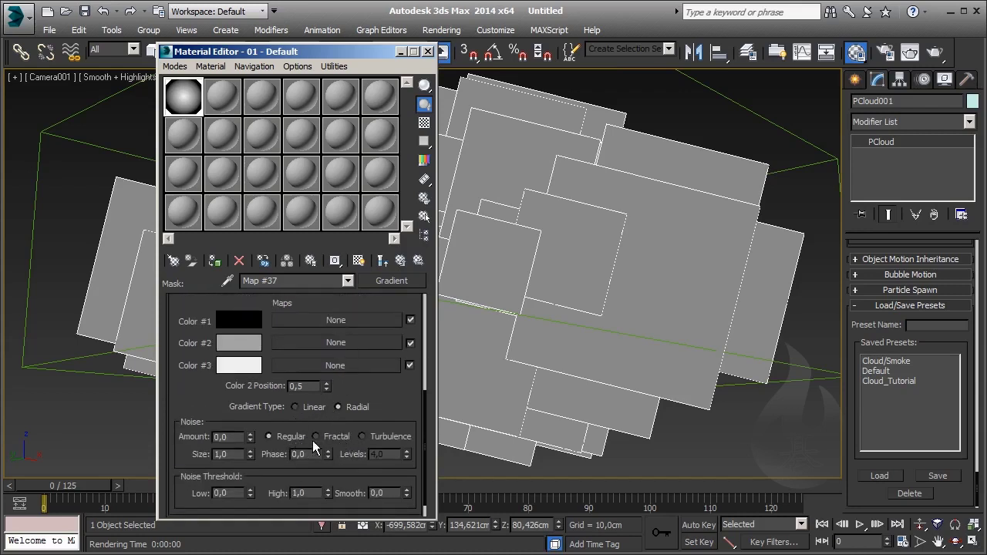
pyautogui.click(401, 258)
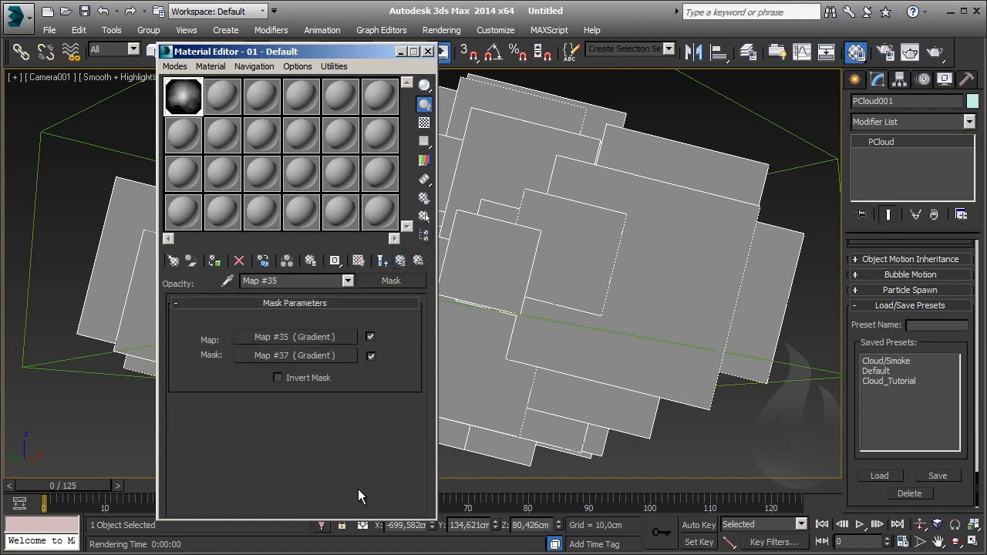
pyautogui.click(414, 261)
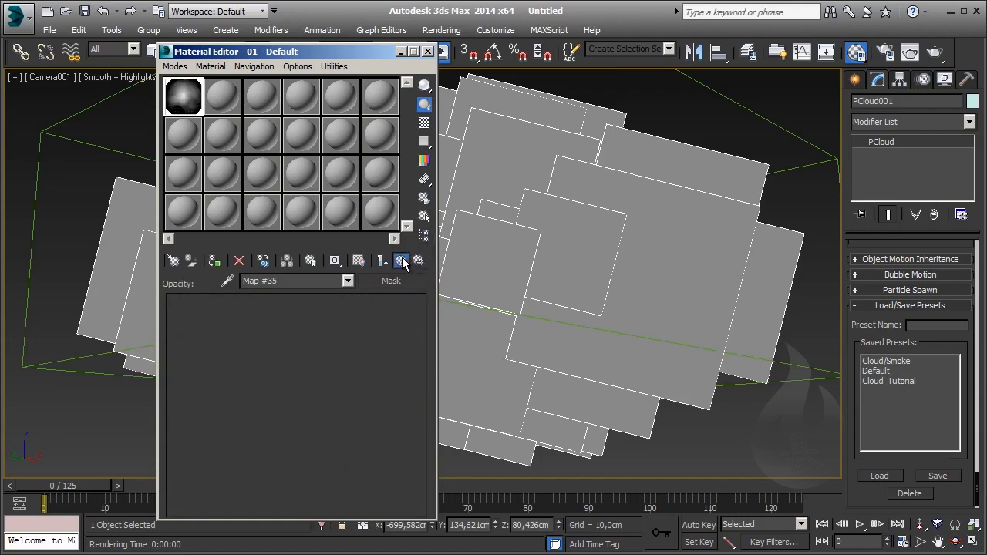
# Render Camera001 and check the result's alpha channel
pyautogui.click(910, 51)
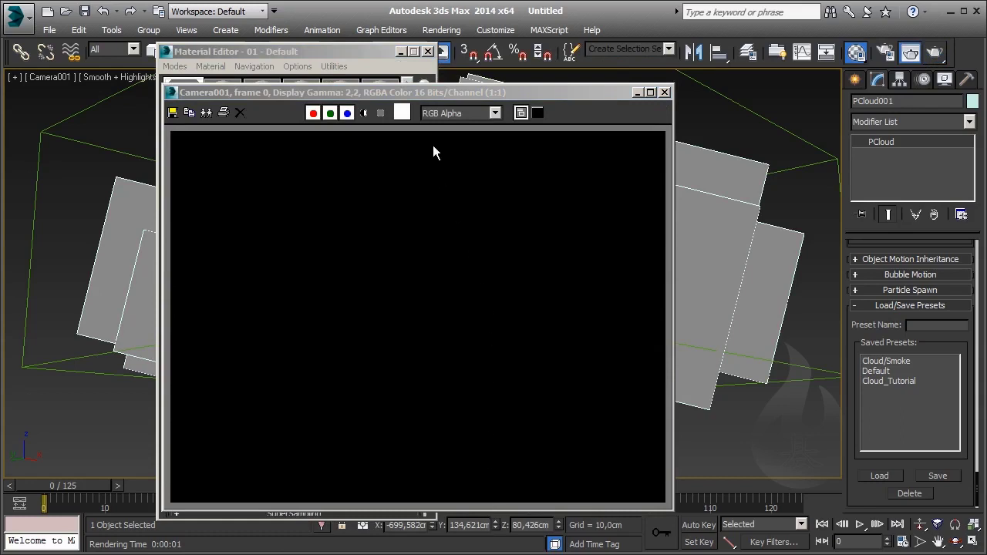
pyautogui.click(363, 113)
pyautogui.click(361, 114)
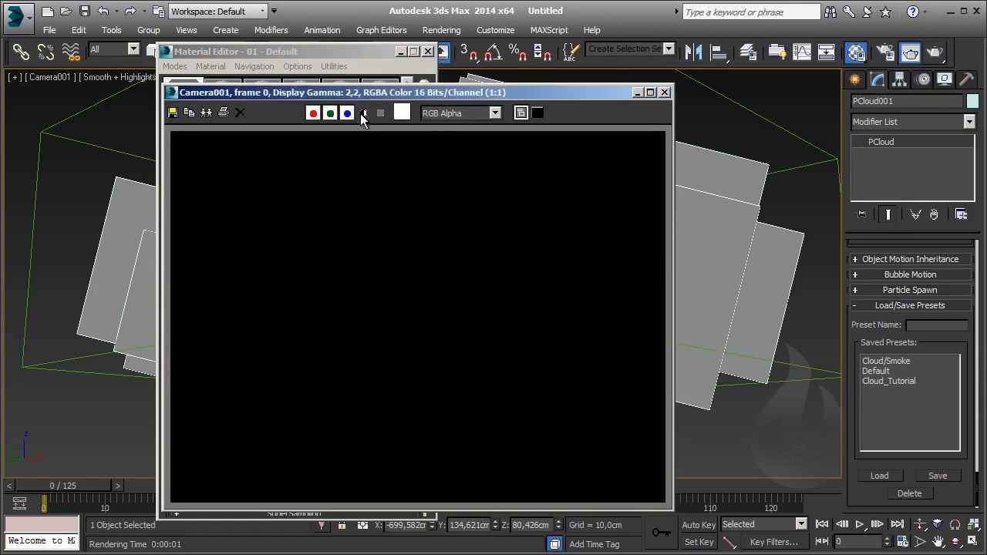
pyautogui.click(666, 93)
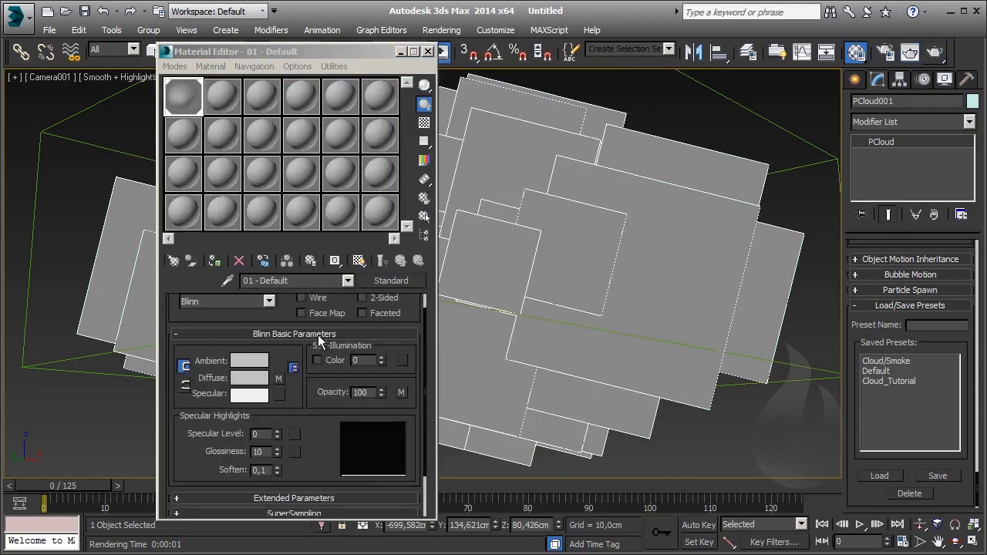
# Enable Face Map for the cloud material and render the camera view again
pyautogui.moveTo(332, 302); pyautogui.dragTo(333, 344)
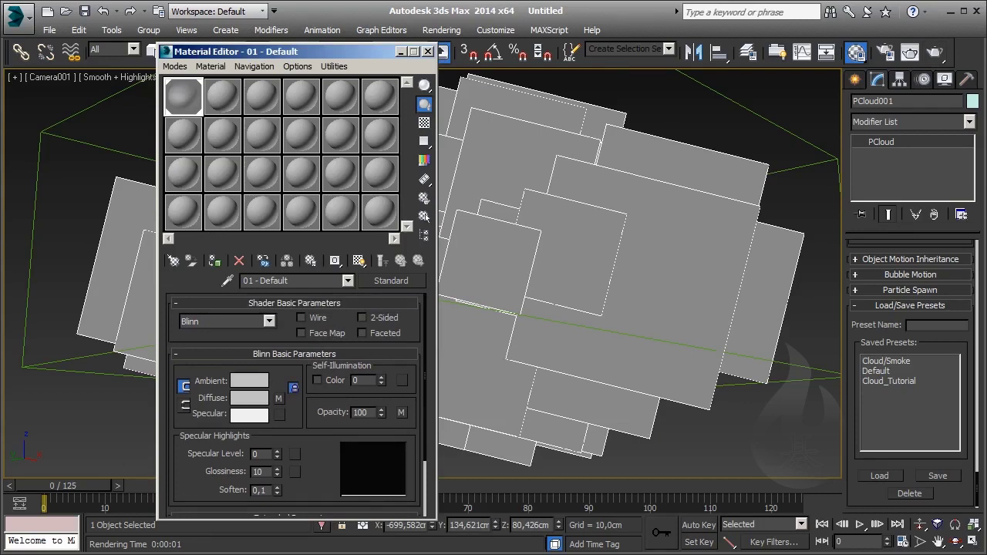
pyautogui.click(313, 330)
pyautogui.click(928, 58)
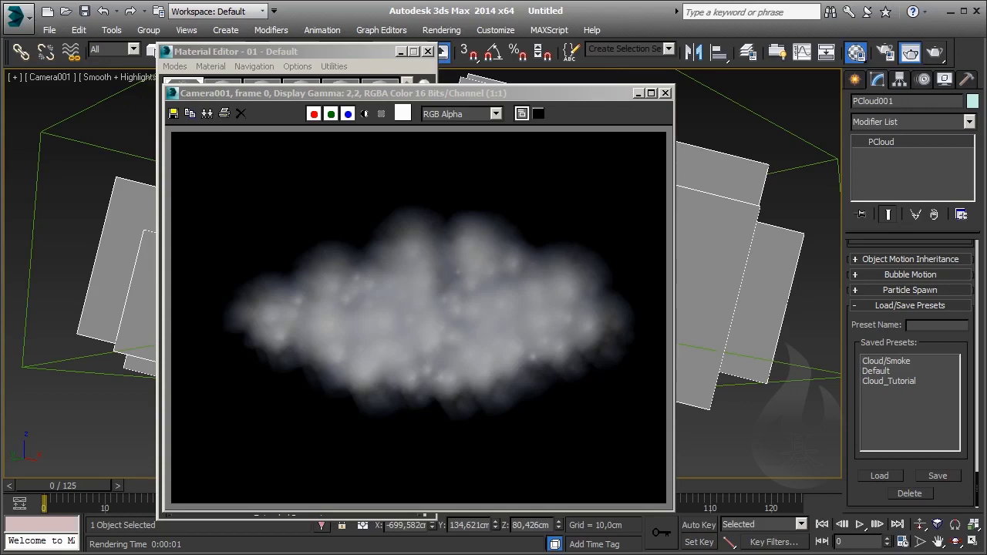
pyautogui.moveTo(415, 98); pyautogui.dragTo(710, 70)
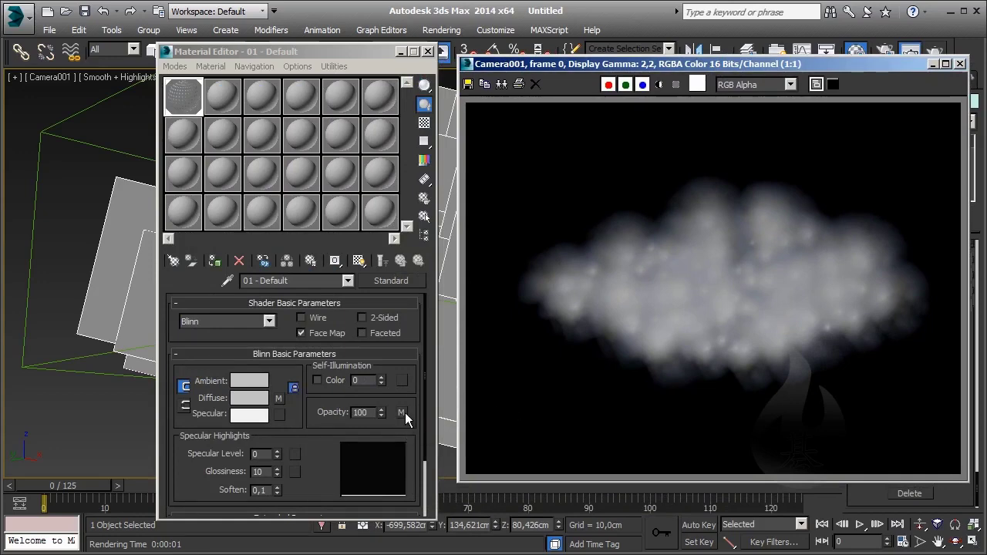
# Open gradient Map #35 under the opacity mask and show it in the viewport
pyautogui.click(402, 413)
pyautogui.click(340, 340)
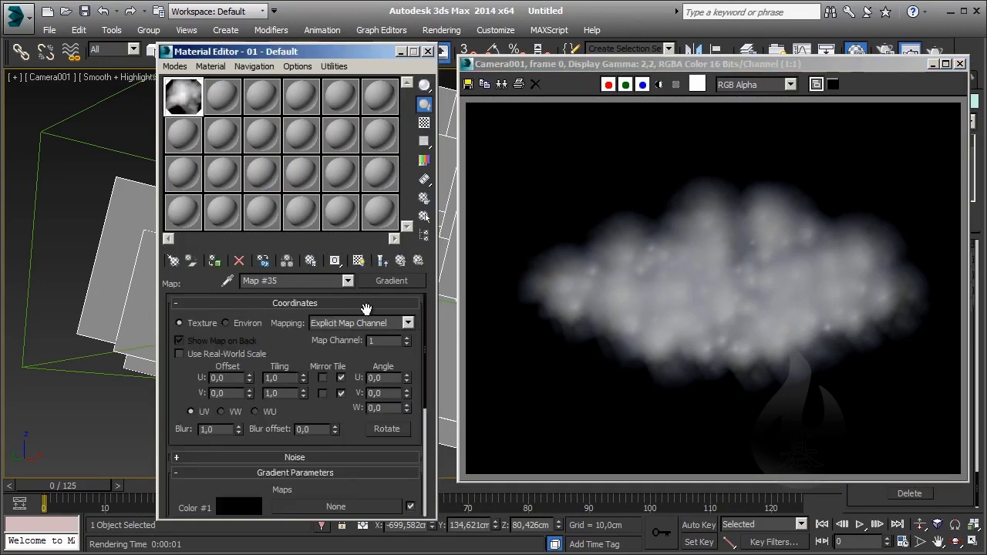
pyautogui.click(359, 261)
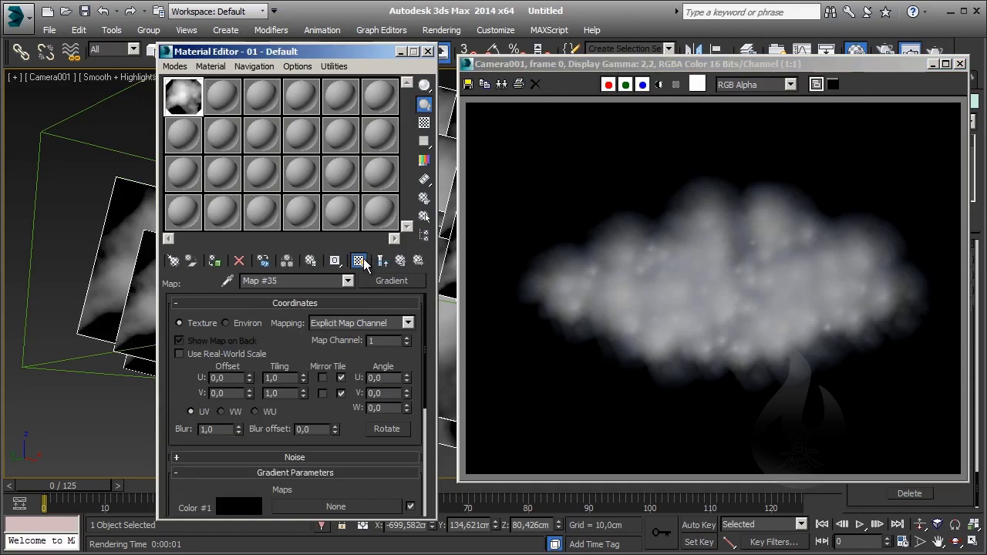
pyautogui.click(960, 63)
pyautogui.moveTo(358, 52); pyautogui.dragTo(161, 52)
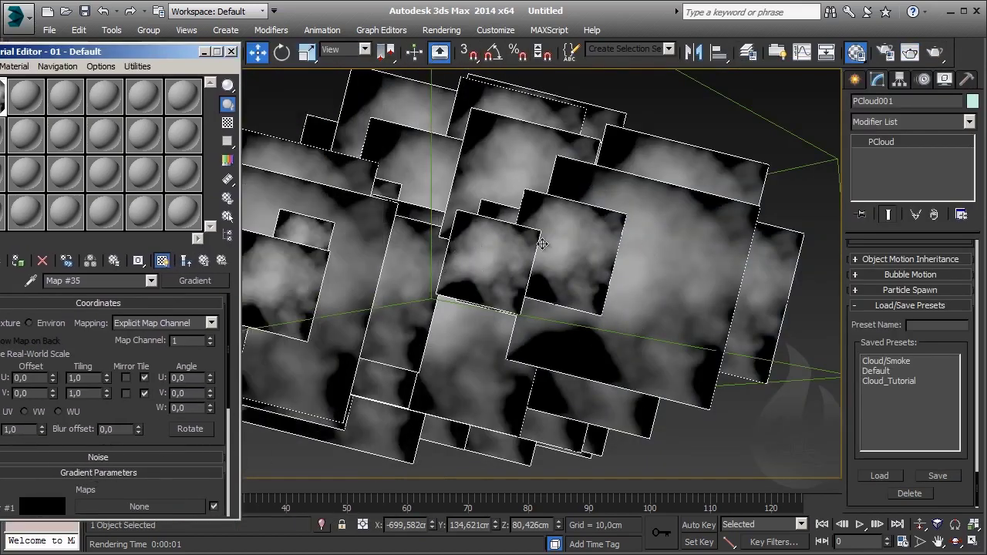
pyautogui.moveTo(123, 52); pyautogui.dragTo(368, 48)
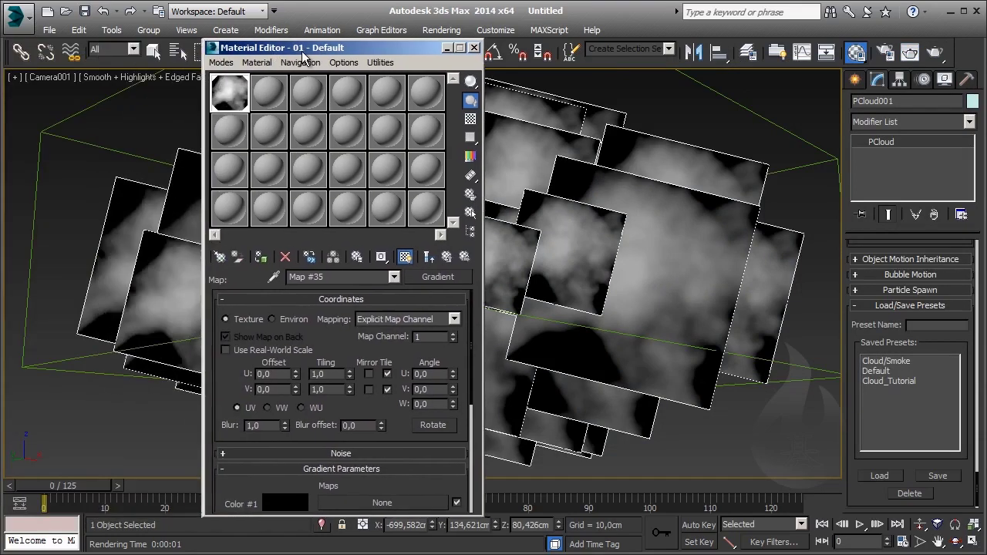
# Reset the Blinn glossiness to 0, re-render, and return to the opacity mask
pyautogui.click(429, 257)
pyautogui.scroll(-3, 347, 440)
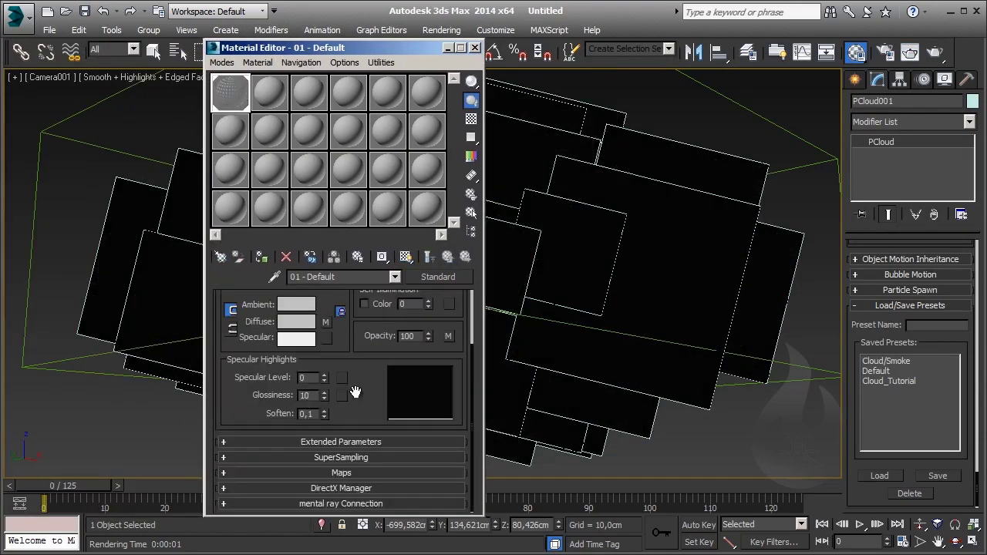
pyautogui.rightClick(323, 395)
pyautogui.moveTo(378, 48); pyautogui.dragTo(357, 52)
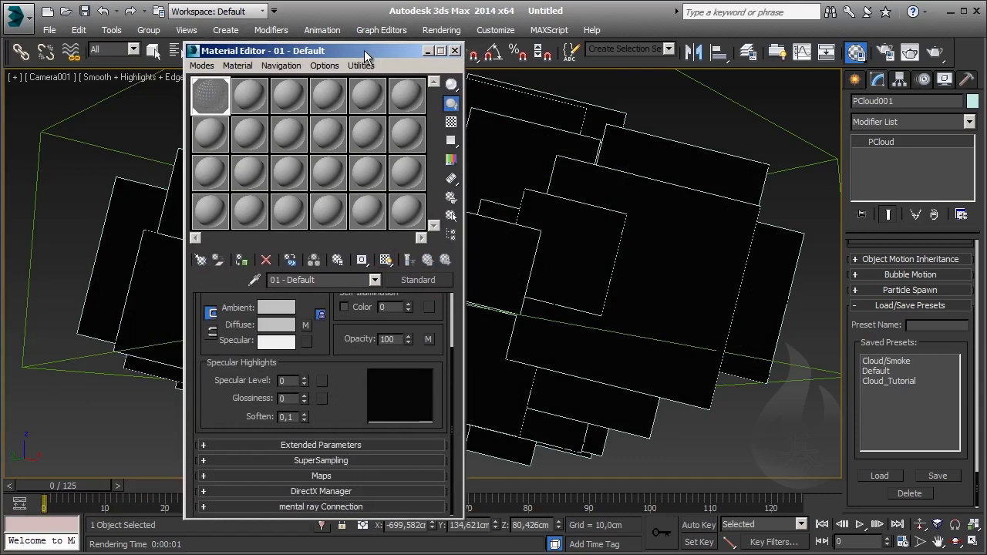
pyautogui.moveTo(348, 341); pyautogui.dragTo(346, 404)
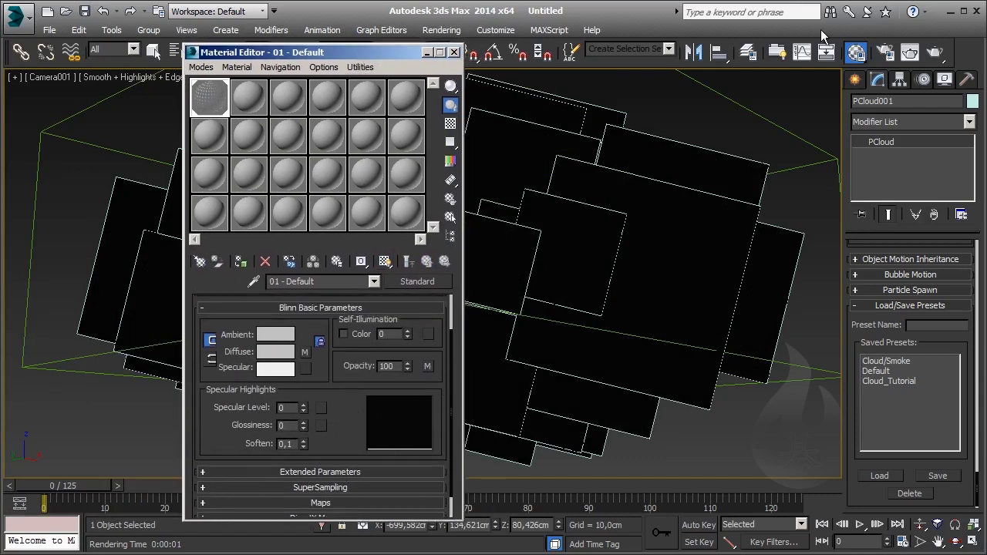
pyautogui.click(921, 53)
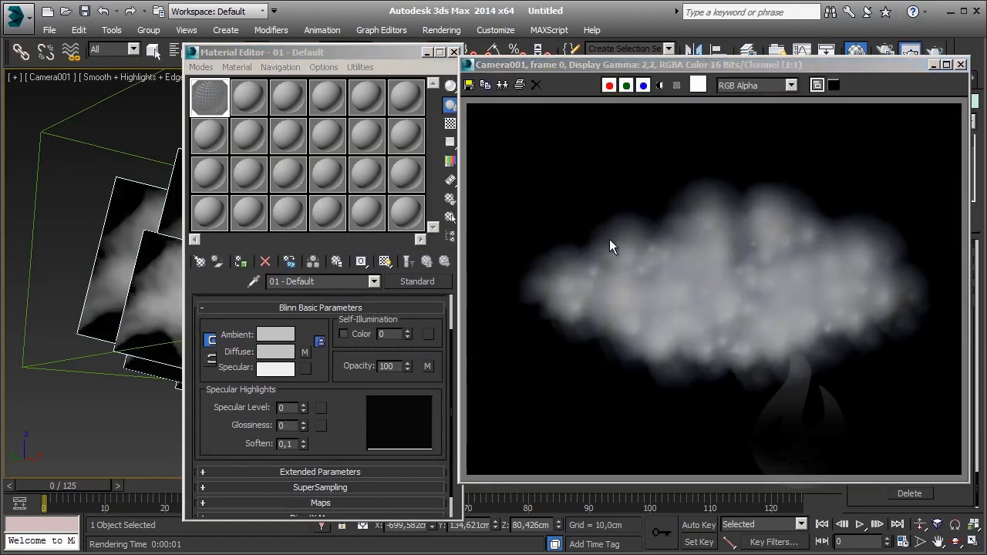
pyautogui.click(427, 368)
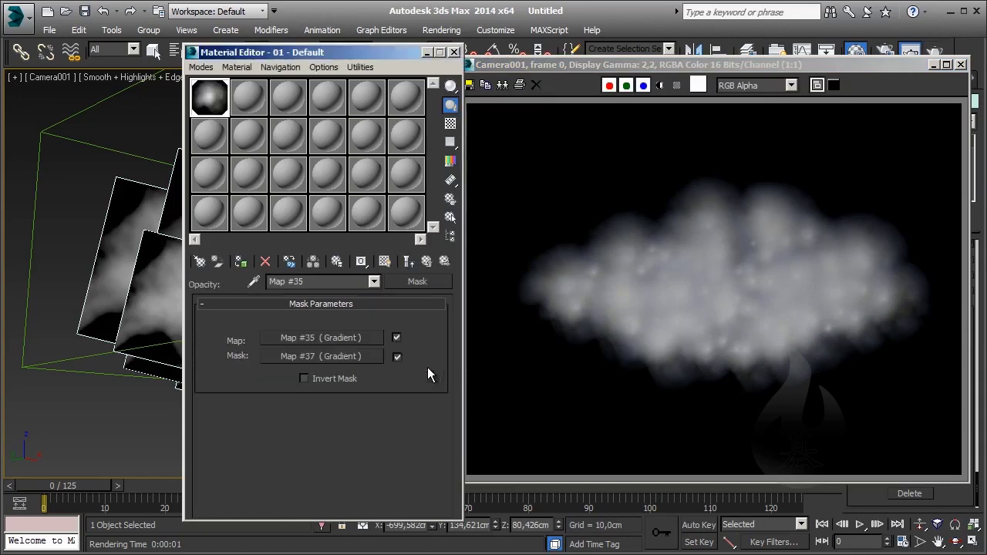
# Open mask gradient Map #37, enlarge its preview, and keep its first colour black
pyautogui.click(329, 356)
pyautogui.scroll(-2, 323, 478)
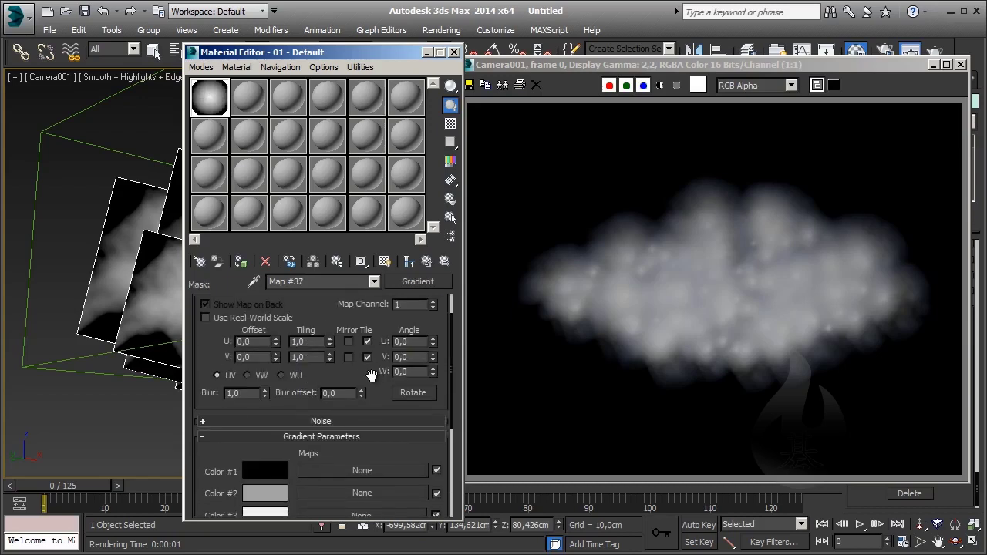
pyautogui.scroll(-2, 324, 511)
pyautogui.doubleClick(220, 97)
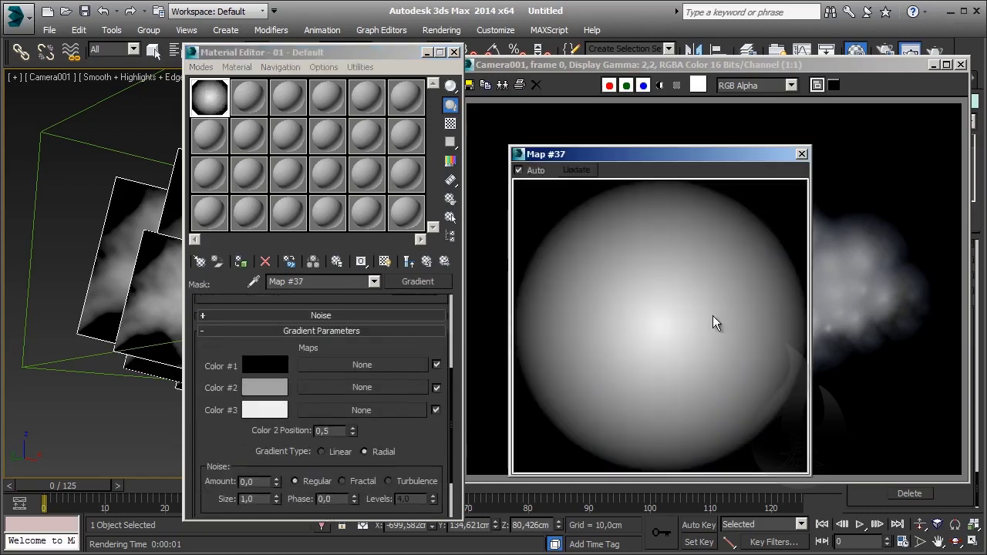
pyautogui.scroll(-2, 433, 444)
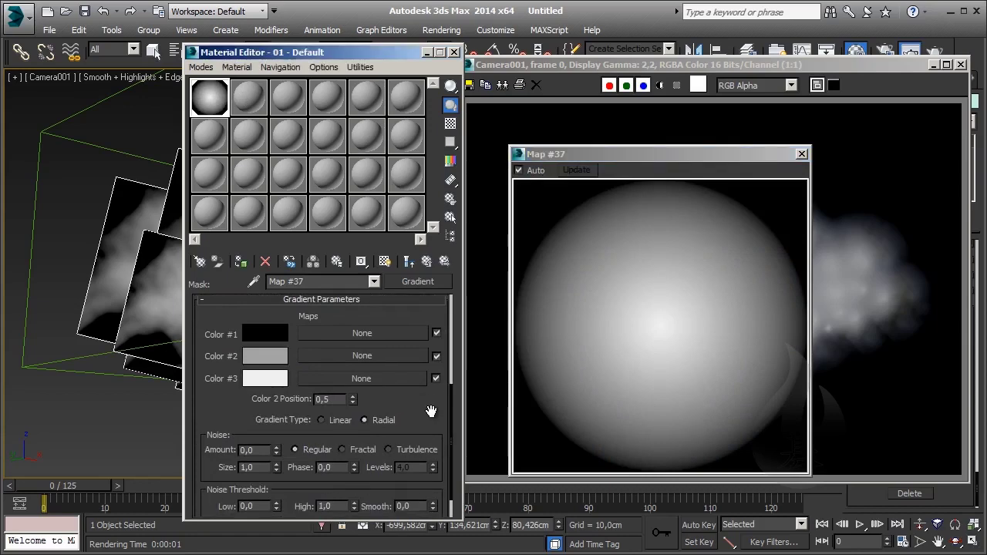
pyautogui.click(273, 344)
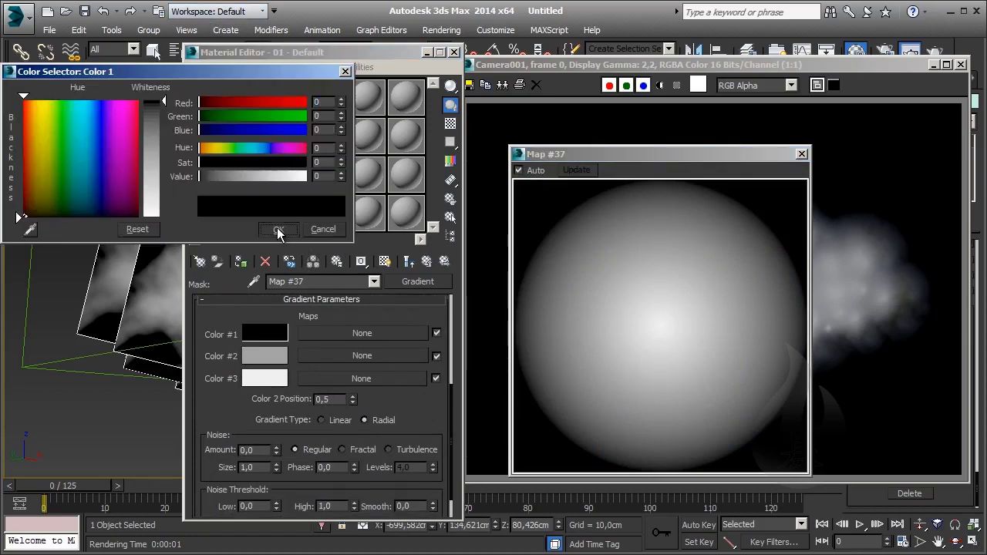
pyautogui.click(276, 229)
# Lighten the mask's middle grey and make its third colour pure white
pyautogui.click(271, 357)
pyautogui.moveTo(166, 143); pyautogui.dragTo(169, 163)
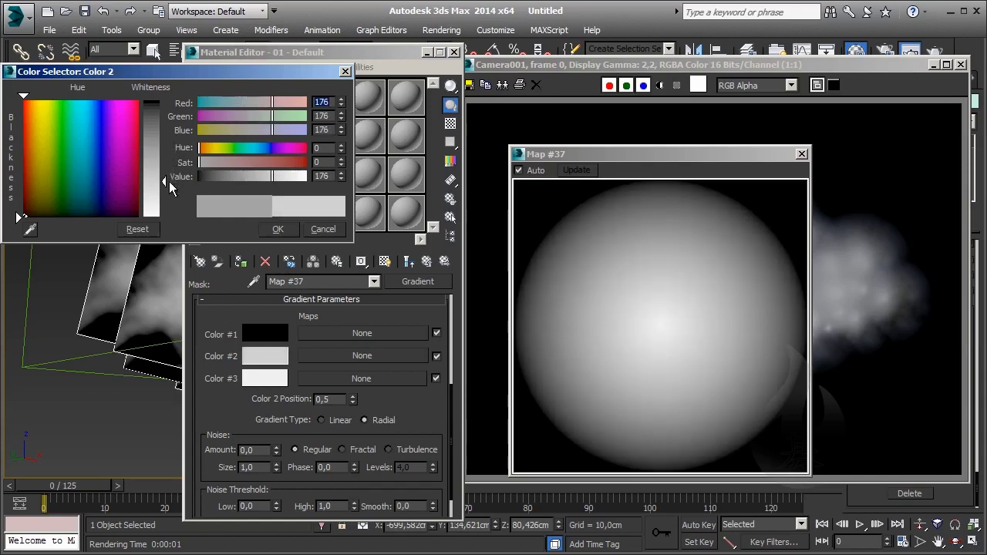
pyautogui.moveTo(169, 164); pyautogui.dragTo(169, 167)
pyautogui.click(279, 228)
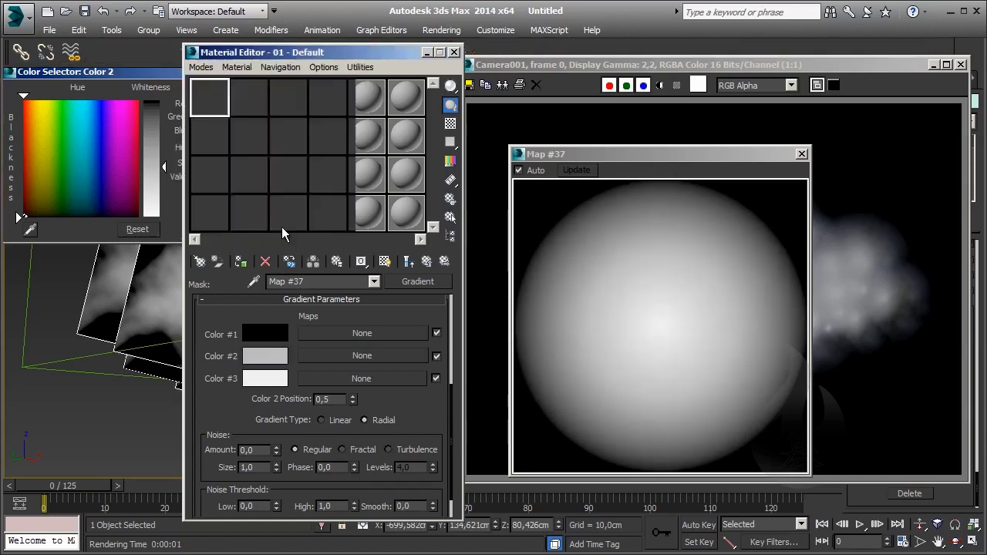
pyautogui.scroll(-2, 290, 352)
pyautogui.click(289, 349)
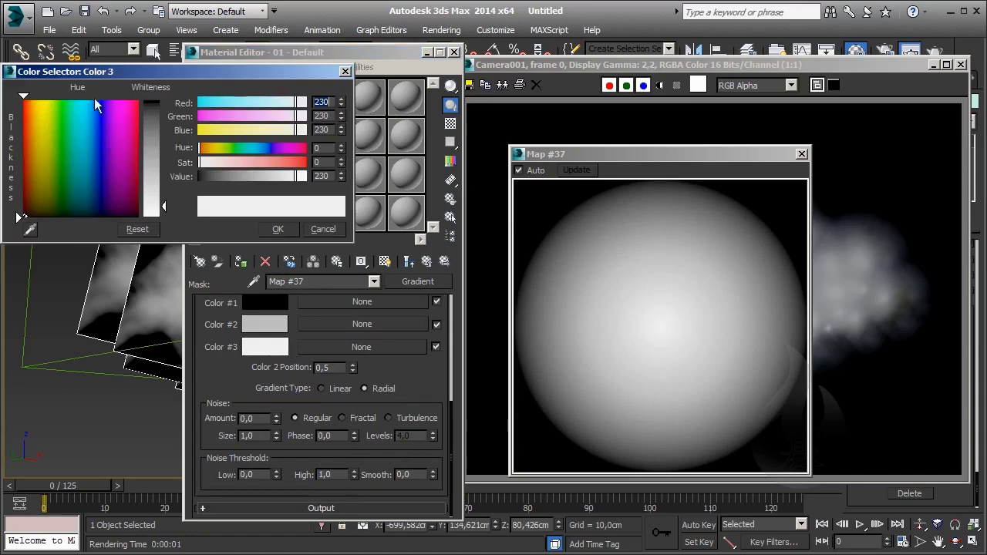
pyautogui.moveTo(171, 209); pyautogui.dragTo(170, 218)
pyautogui.click(278, 228)
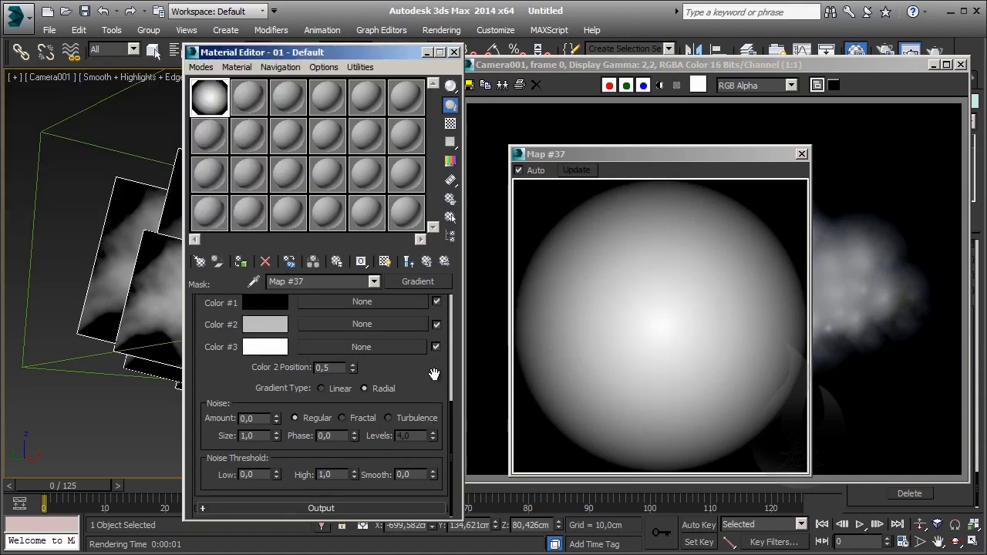
pyautogui.click(426, 261)
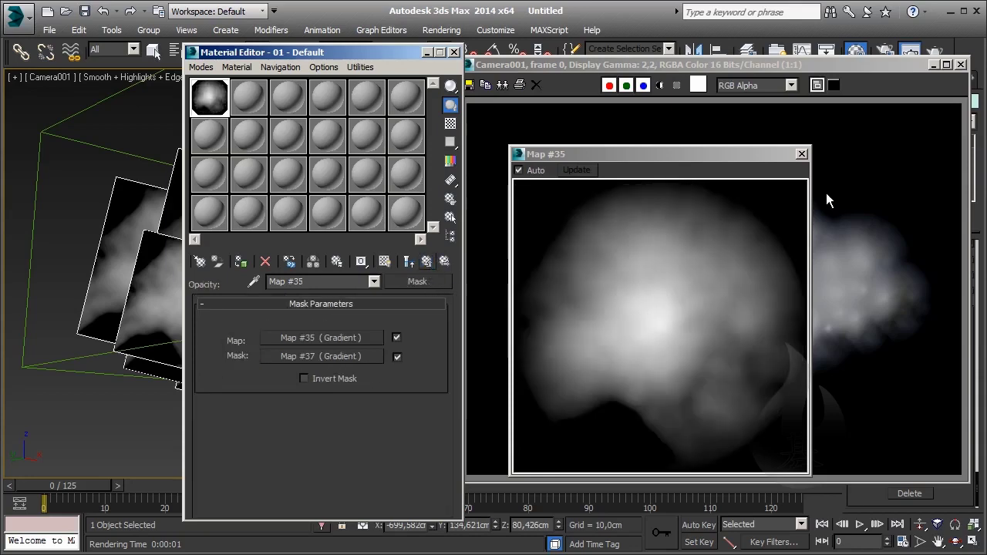
# Open diffuse gradient Map #34 and make its first colour a stronger blue
pyautogui.click(428, 262)
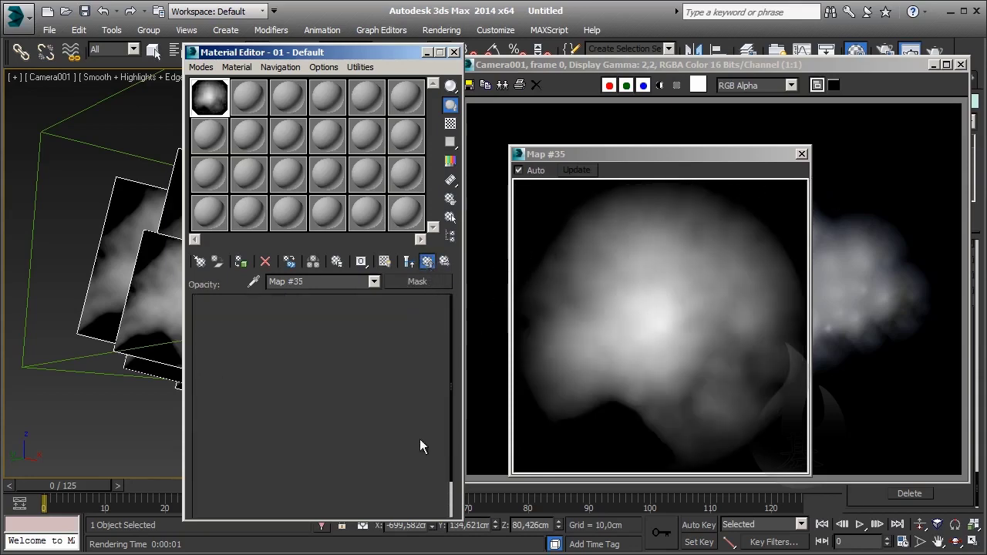
pyautogui.click(305, 352)
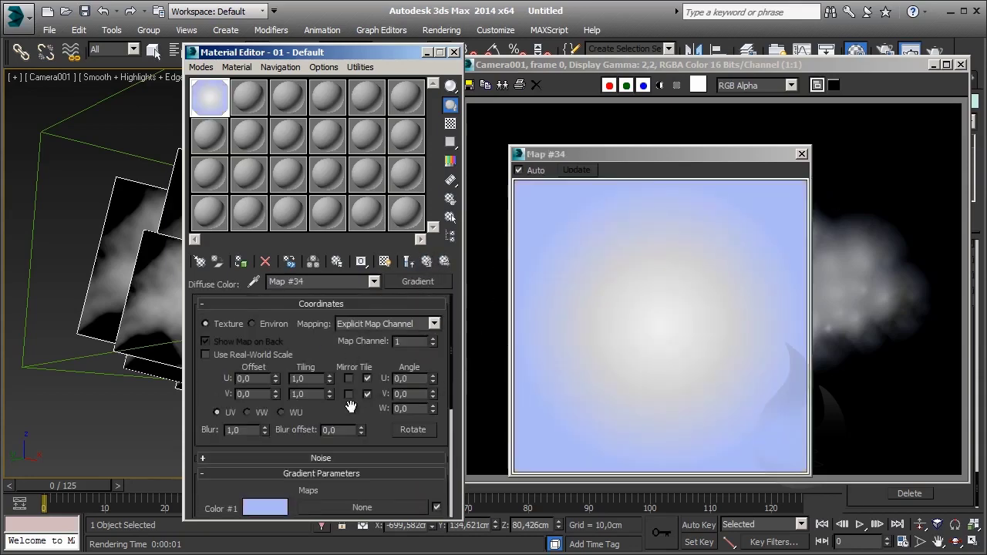
pyautogui.moveTo(324, 415); pyautogui.dragTo(328, 363)
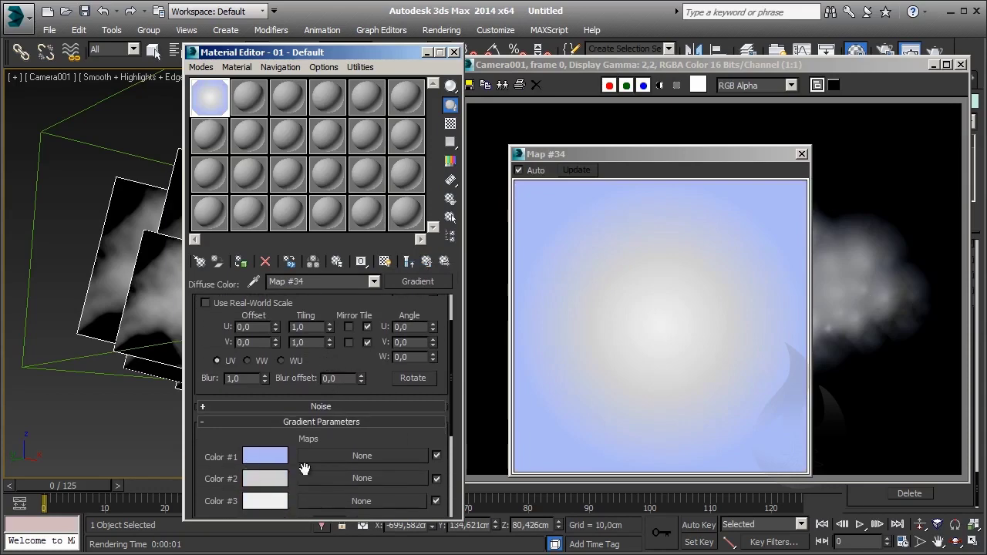
pyautogui.moveTo(380, 437); pyautogui.dragTo(380, 379)
pyautogui.click(264, 398)
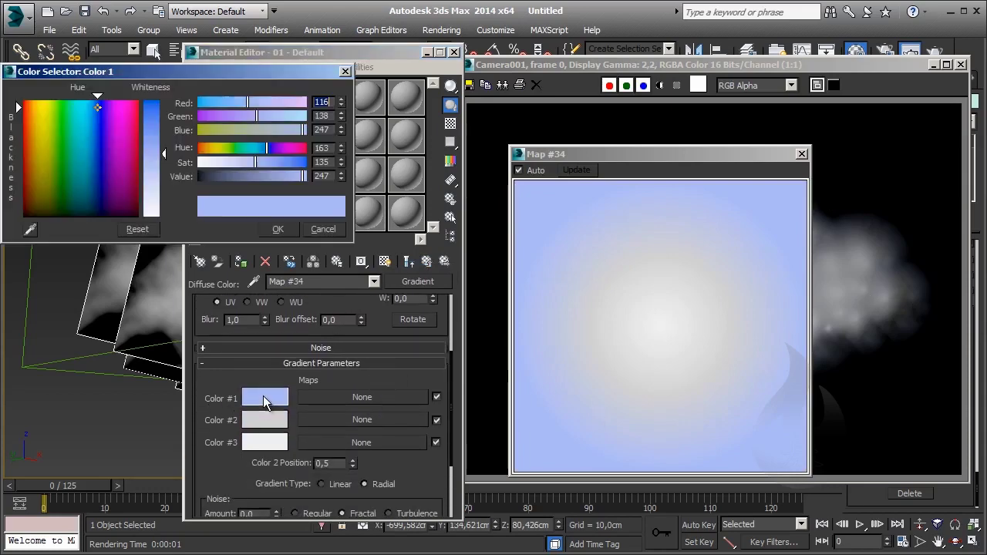
pyautogui.moveTo(163, 150); pyautogui.dragTo(162, 125)
pyautogui.click(277, 229)
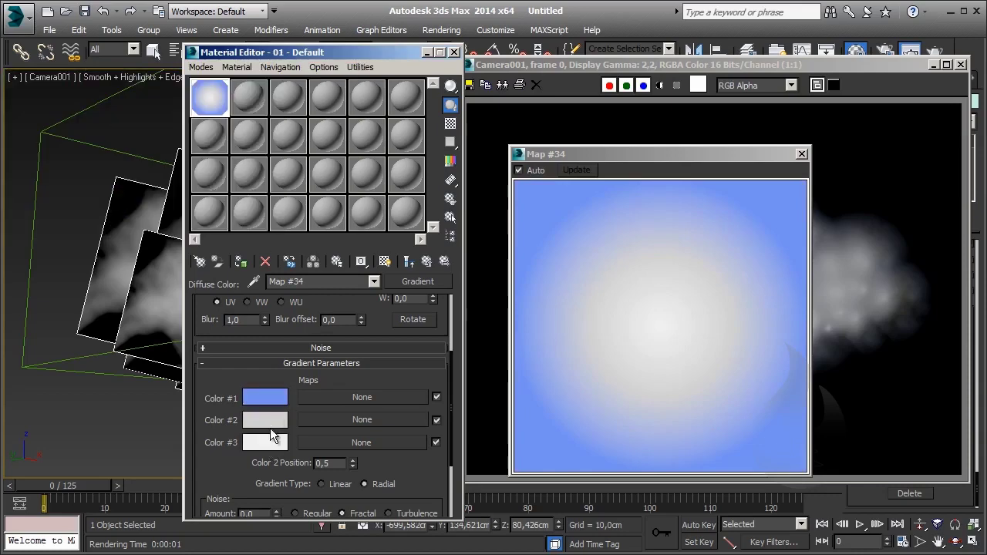
# Change the diffuse gradient's middle colour to a saturated cyan
pyautogui.click(265, 421)
pyautogui.moveTo(134, 147); pyautogui.dragTo(83, 130)
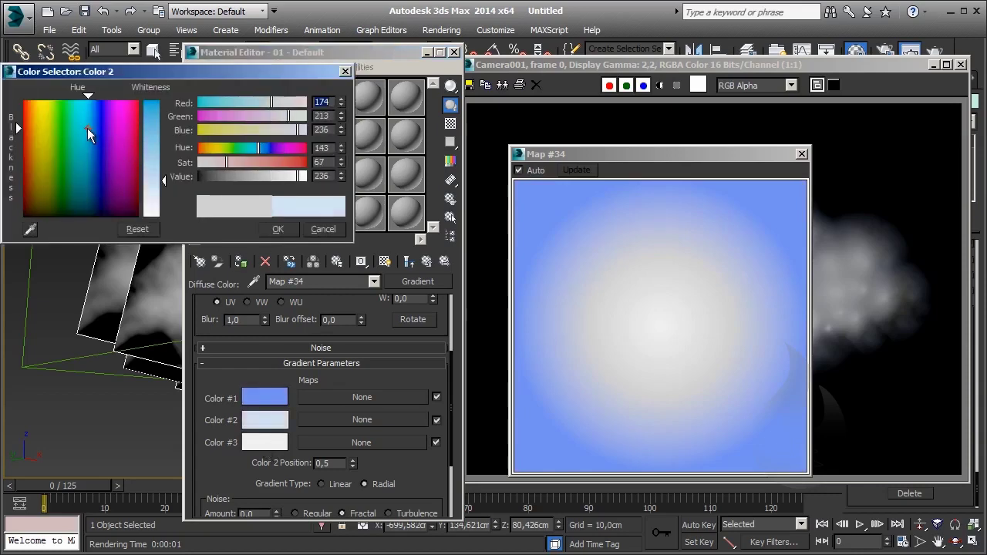
pyautogui.moveTo(163, 180); pyautogui.dragTo(166, 131)
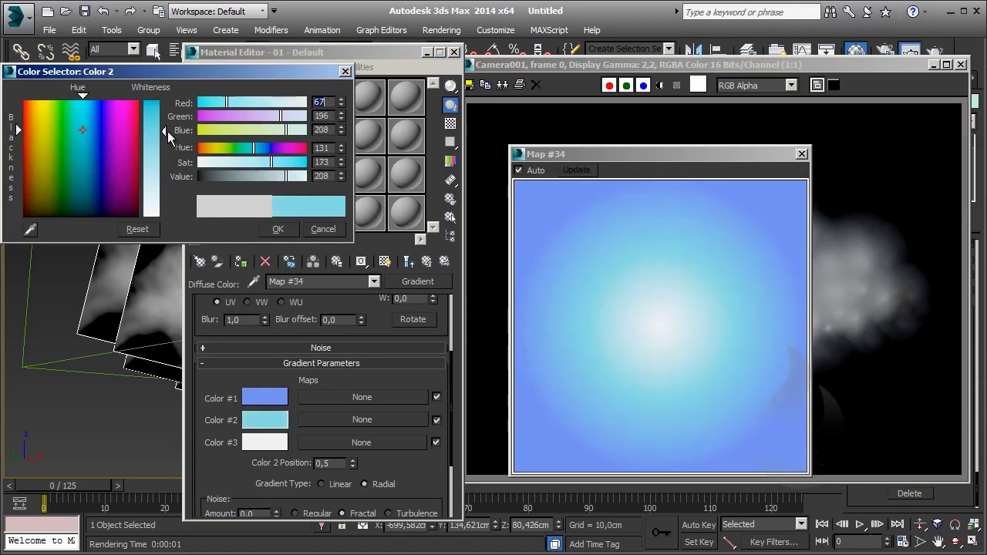
pyautogui.click(277, 229)
# Set fractal noise amount 1.0 and size 10.0, then close the enlarged preview
pyautogui.scroll(-2, 249, 471)
pyautogui.scroll(-2, 272, 478)
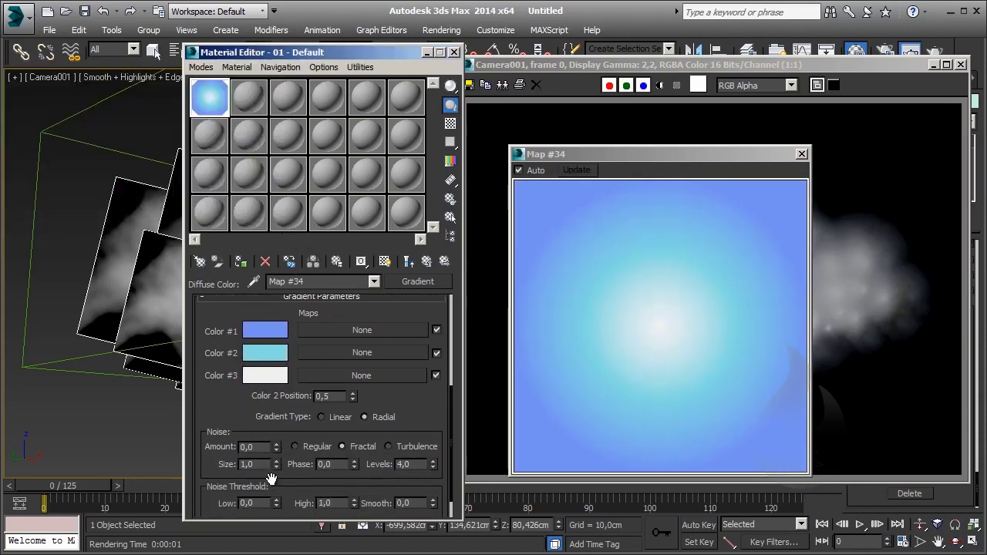
pyautogui.doubleClick(257, 447)
pyautogui.write('1')
pyautogui.press('Return')
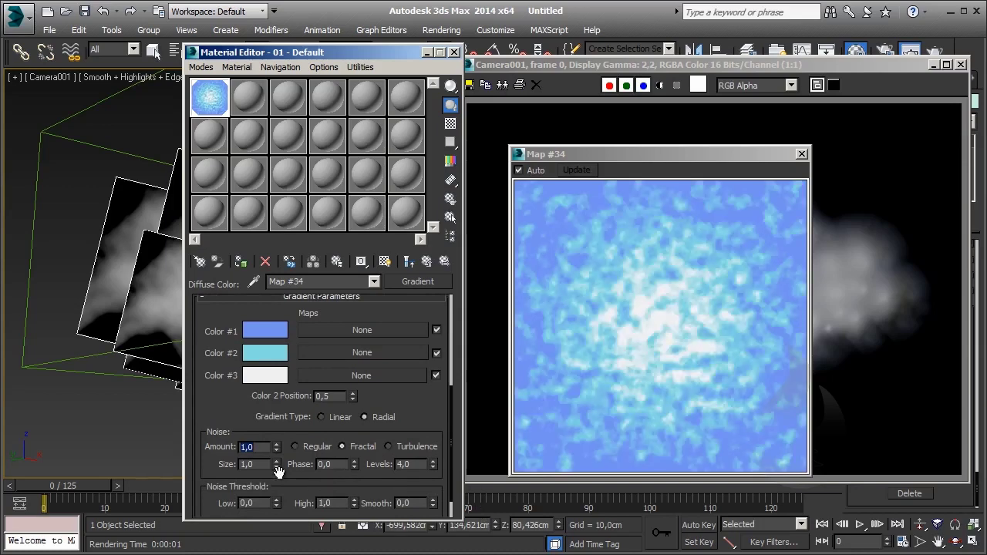
pyautogui.write('10')
pyautogui.press('Return')
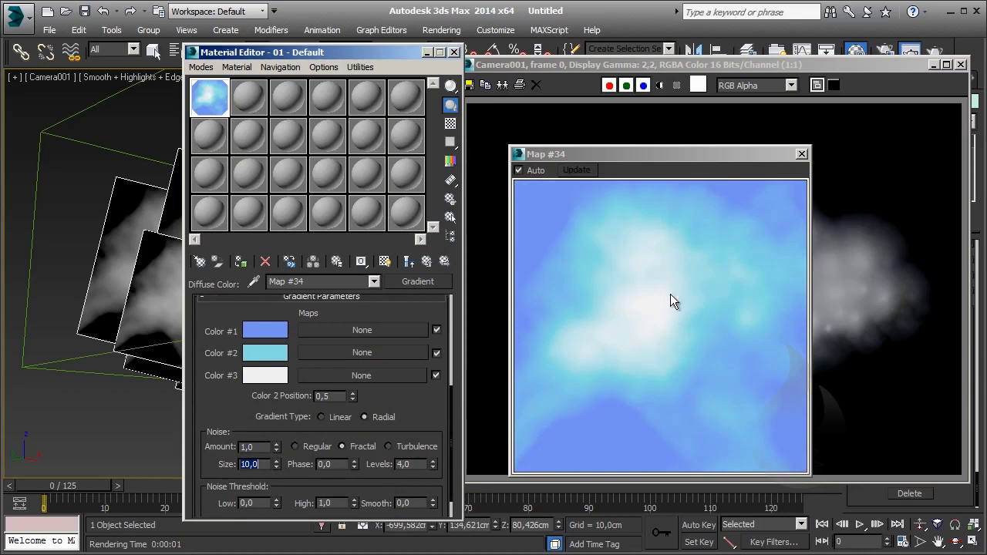
pyautogui.click(801, 155)
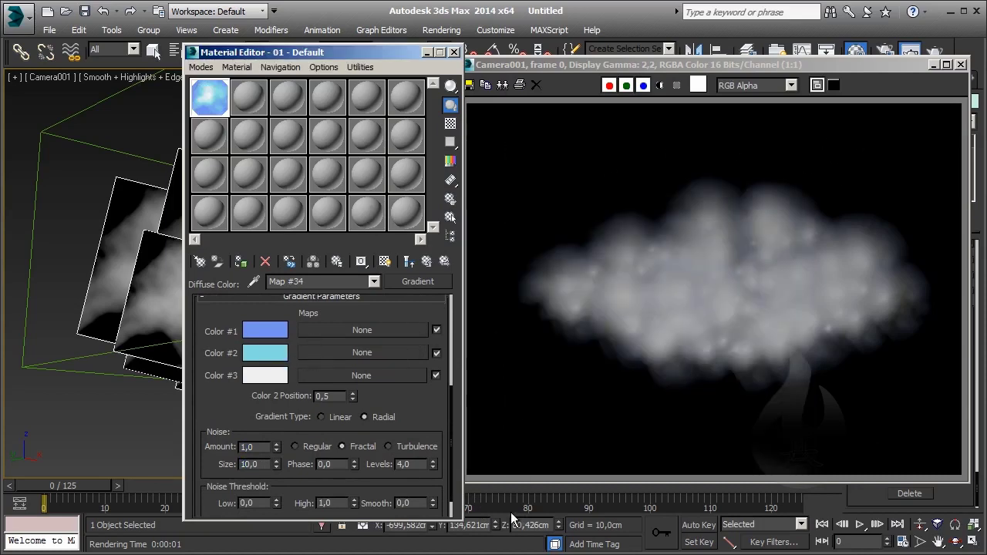
# Recolour Map #34 from black to pale blue and re-render the pale-blue cloud
pyautogui.click(934, 51)
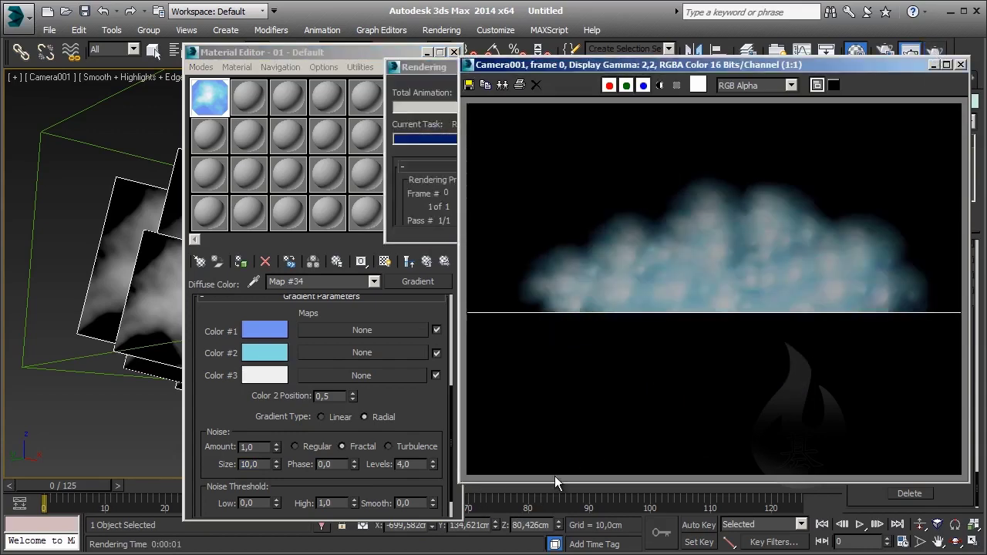
pyautogui.click(274, 331)
pyautogui.moveTo(142, 125)
pyautogui.mouseDown()
pyautogui.moveTo(189, 125)
pyautogui.moveTo(163, 99)
pyautogui.mouseUp()
pyautogui.click(277, 229)
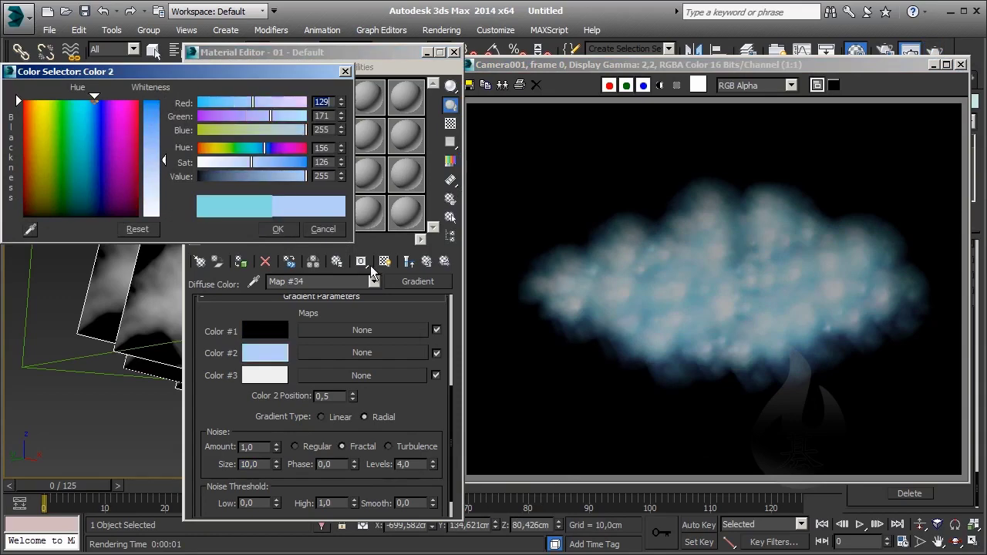
pyautogui.click(279, 229)
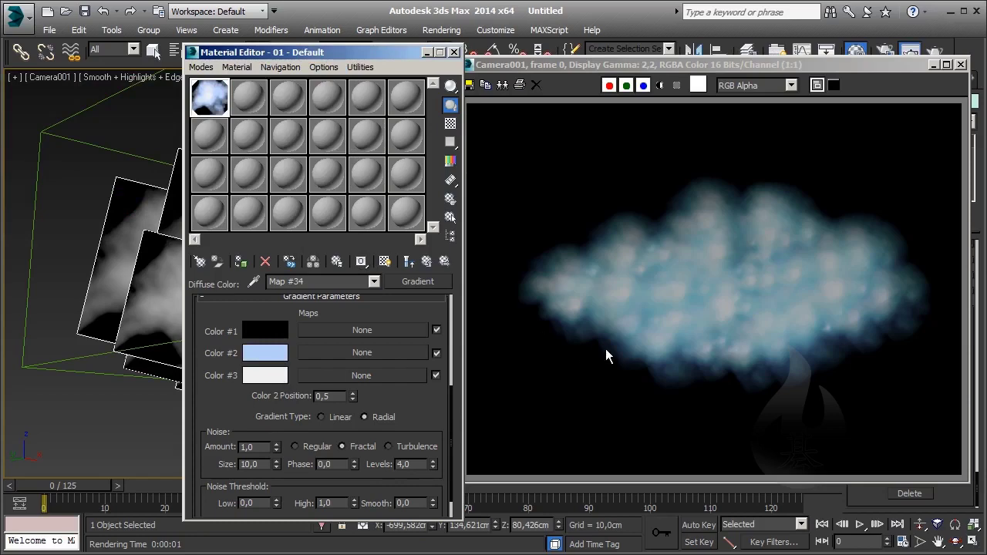
pyautogui.click(934, 51)
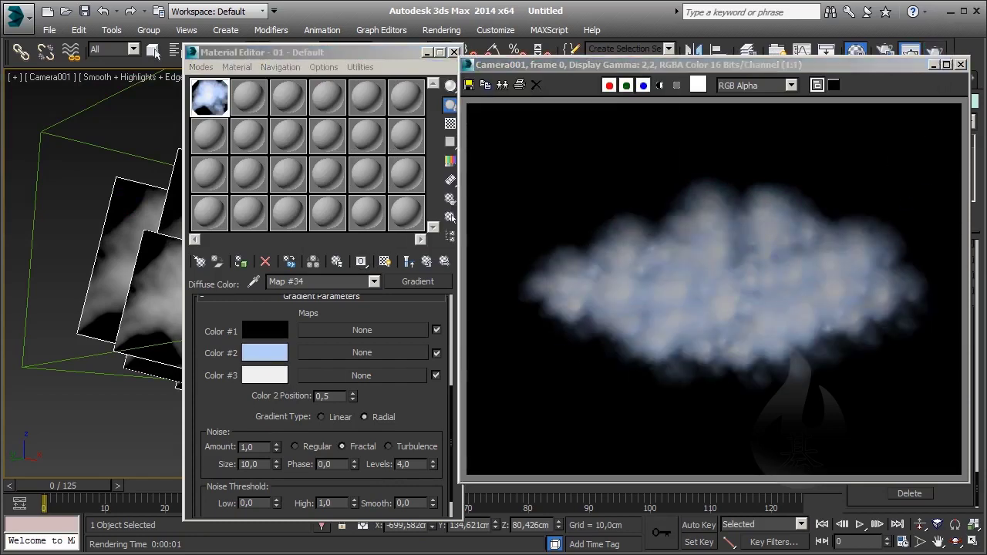
pyautogui.click(960, 64)
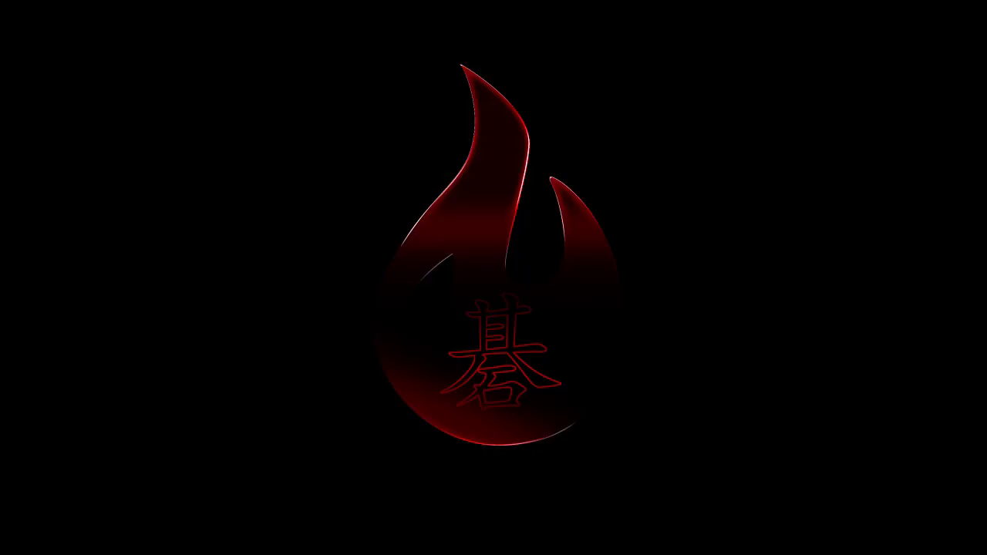